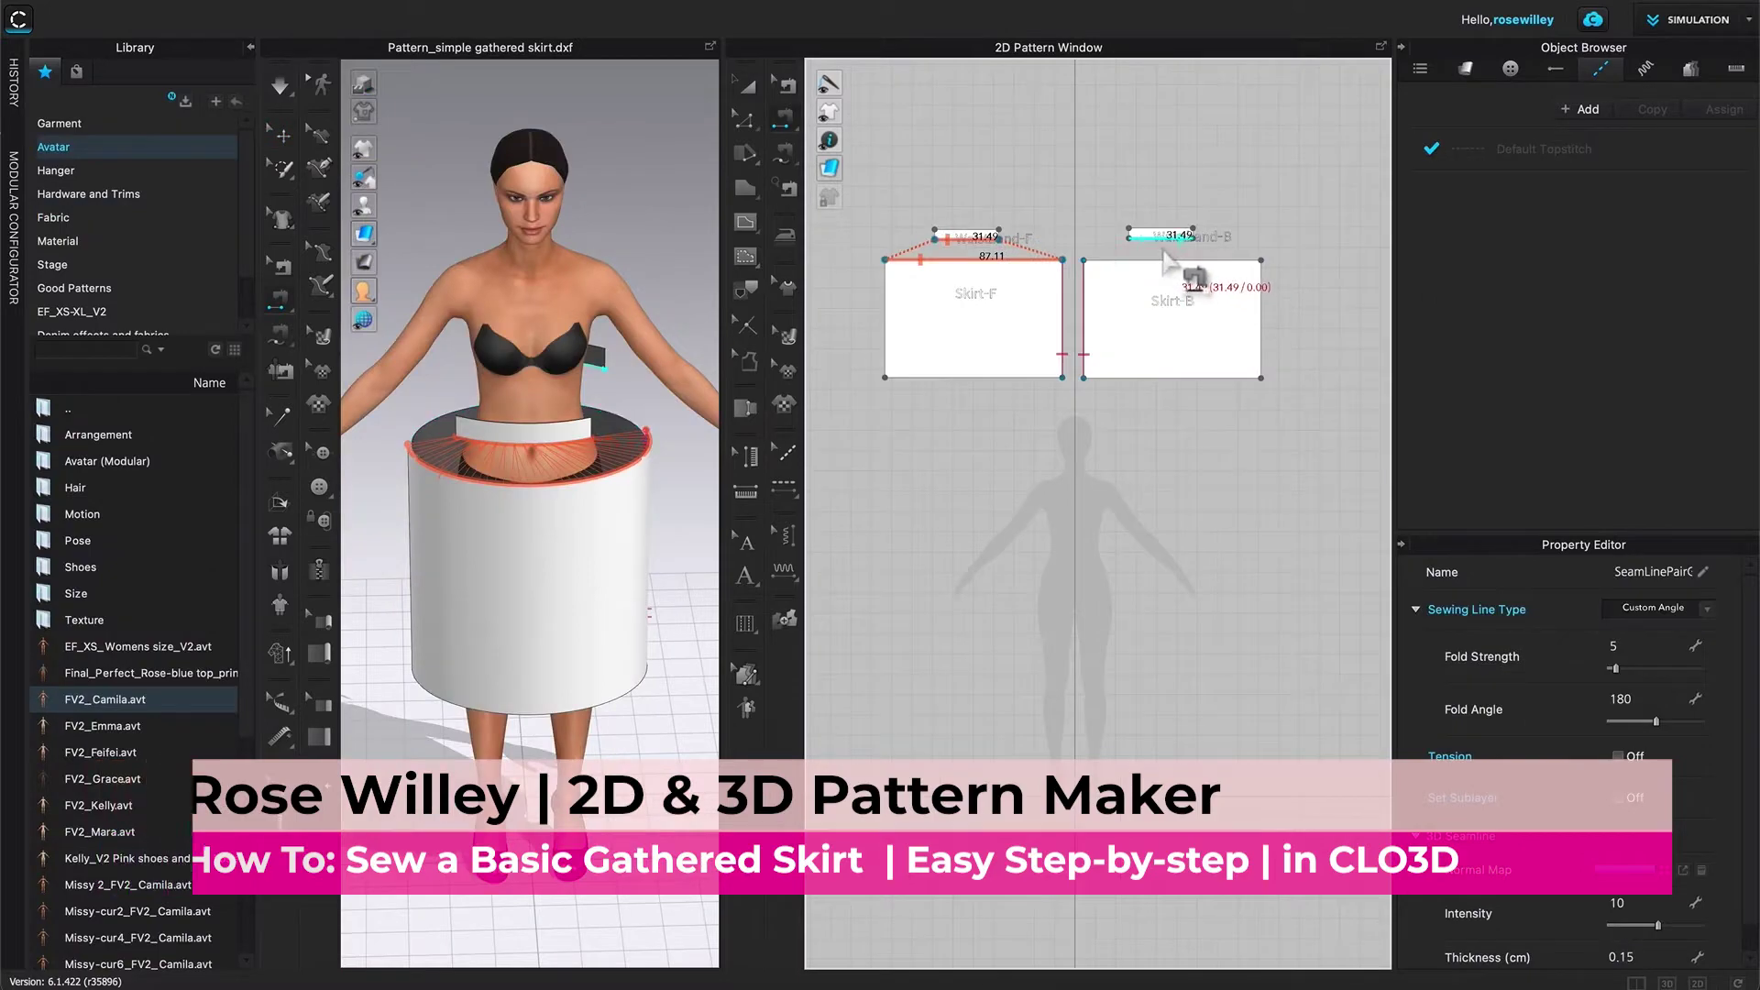
Step: Check the Segment Sewing flyout with the Pattern_simple gathered skirt.dxf pieces laid flat, no avatar loaded
left_click(1160, 240)
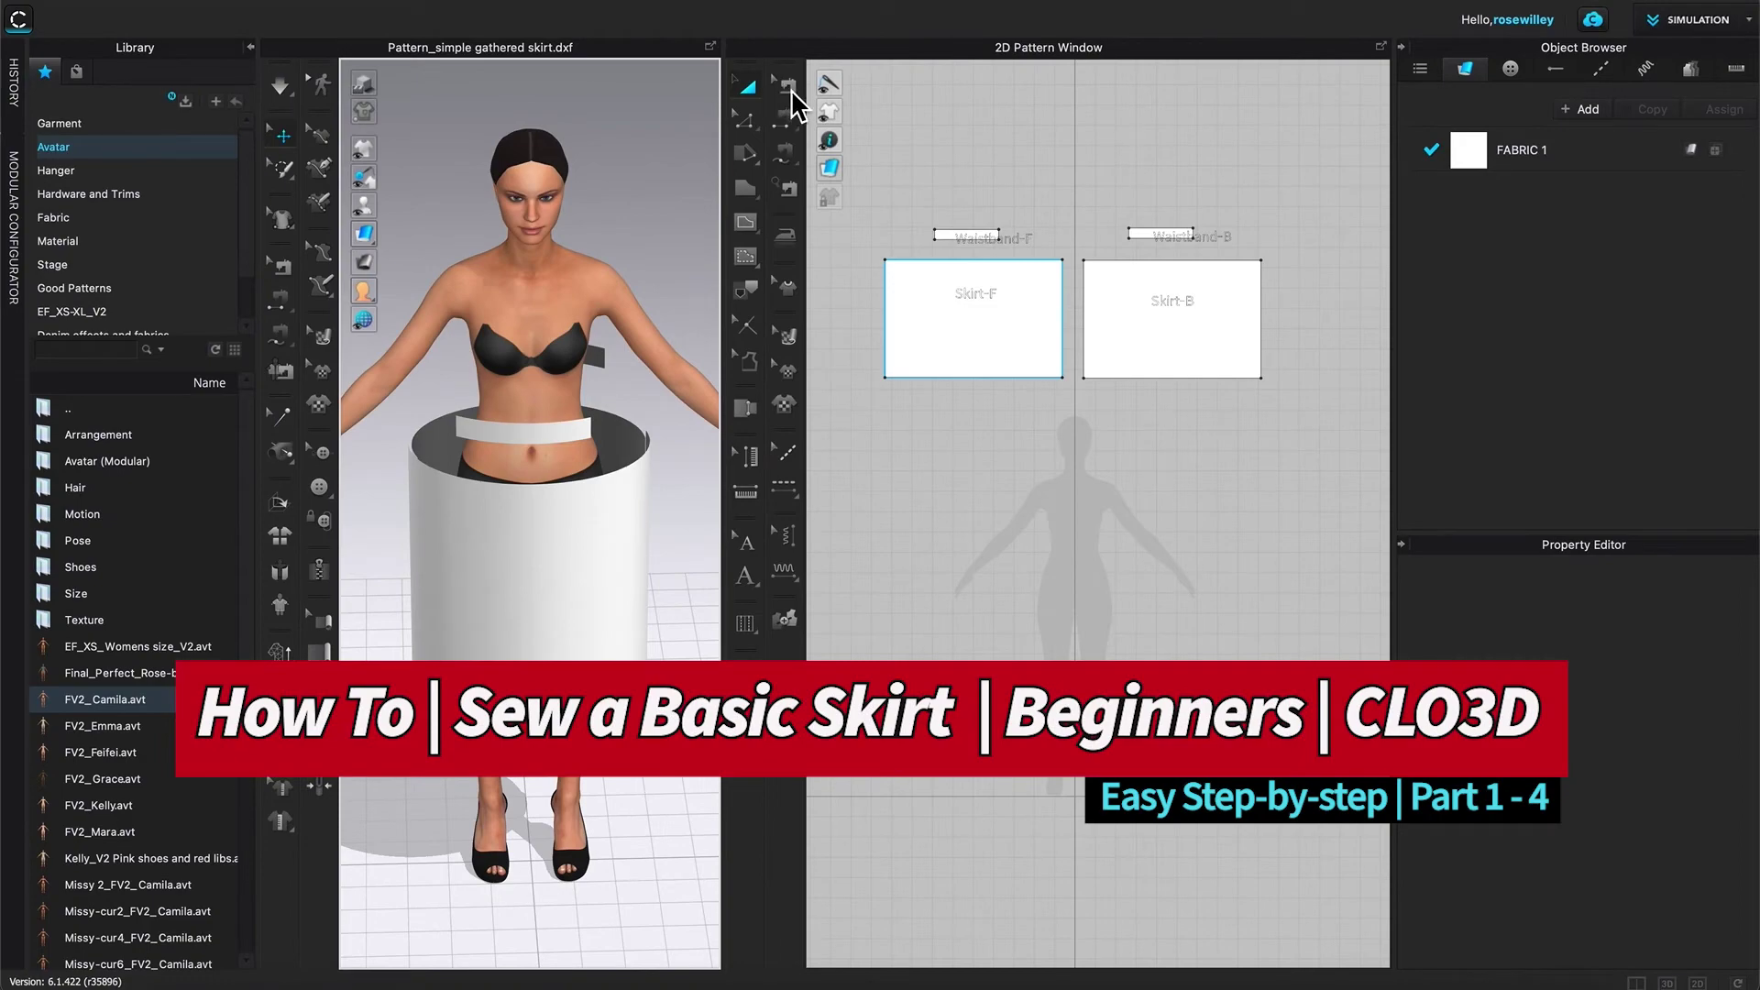
left_click(786, 119)
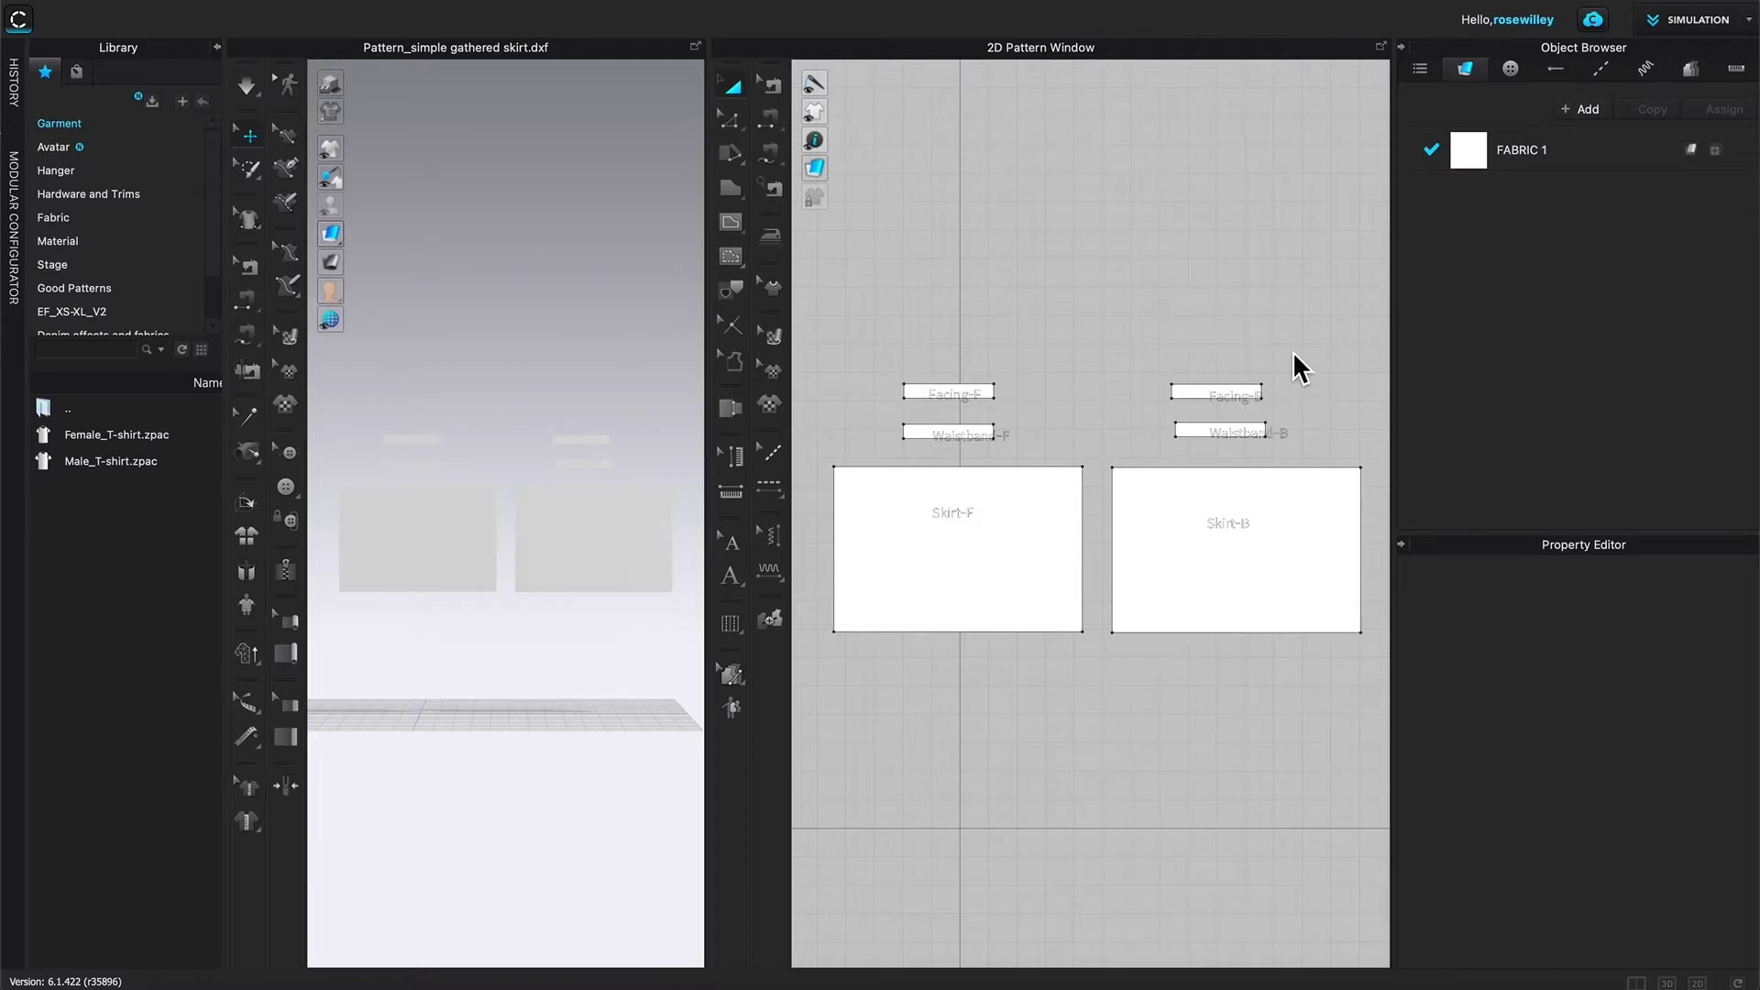
Step: Delete the Facing-F and Facing-B pieces using the Transform Pattern tool
left_click(734, 88)
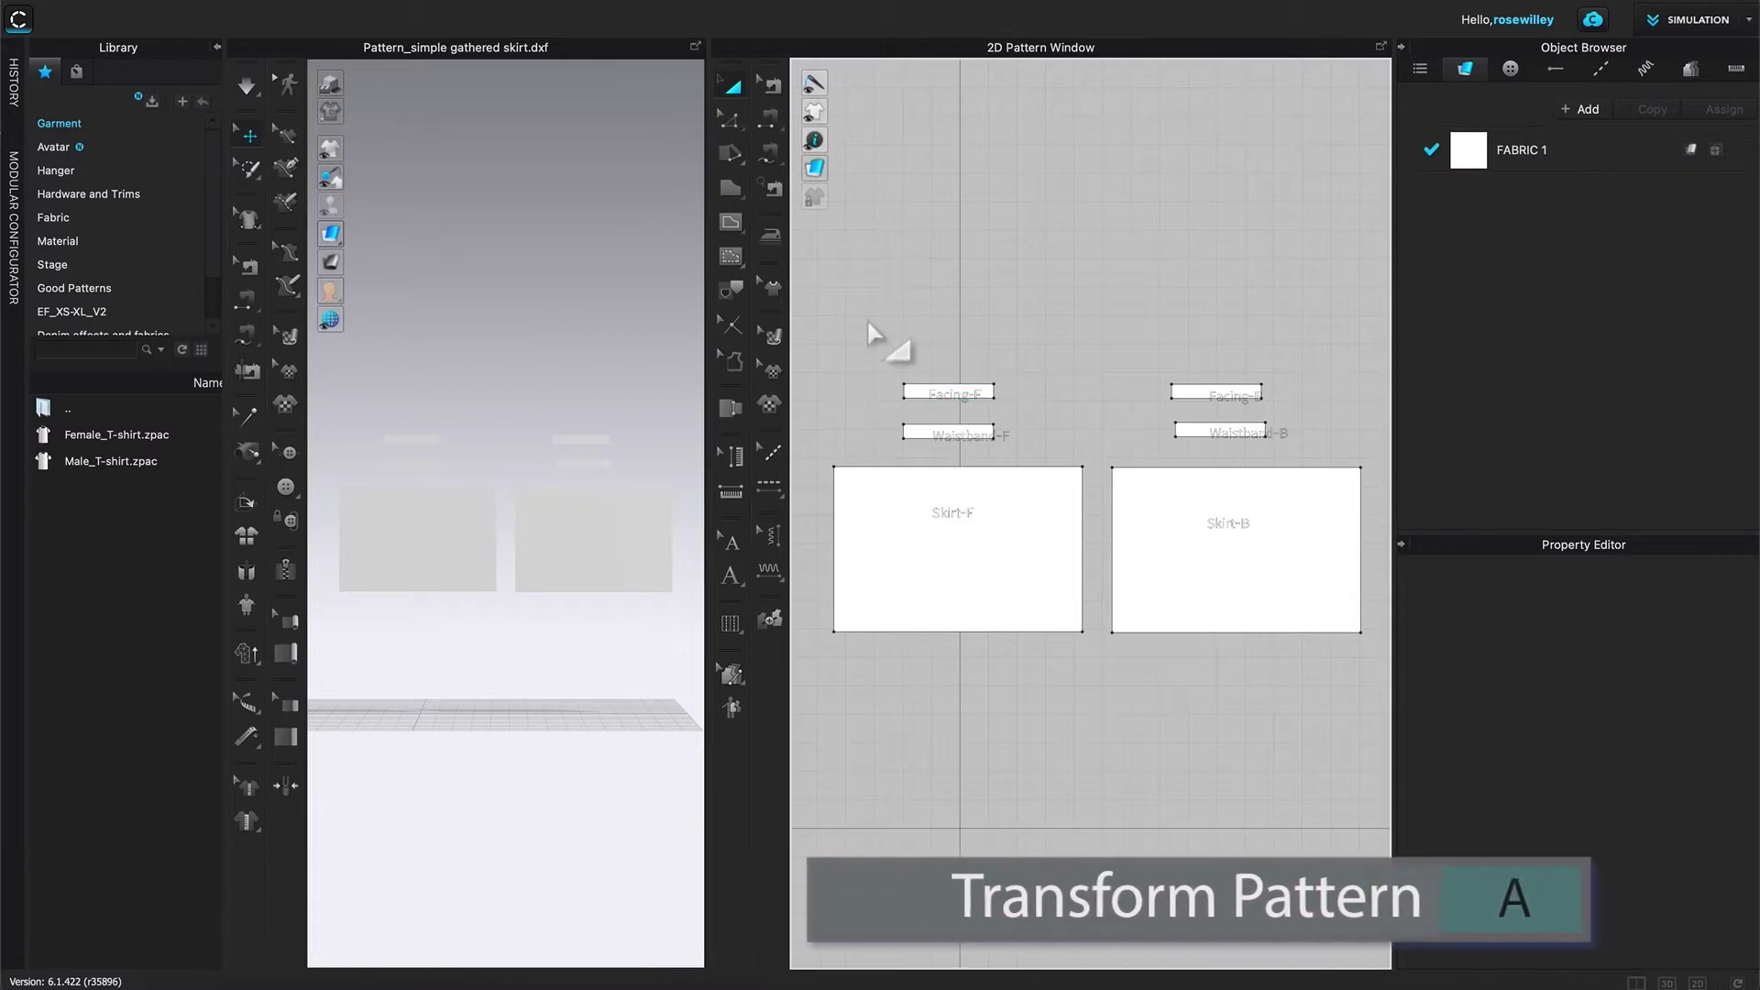
left_click_drag(843, 319, 1334, 418)
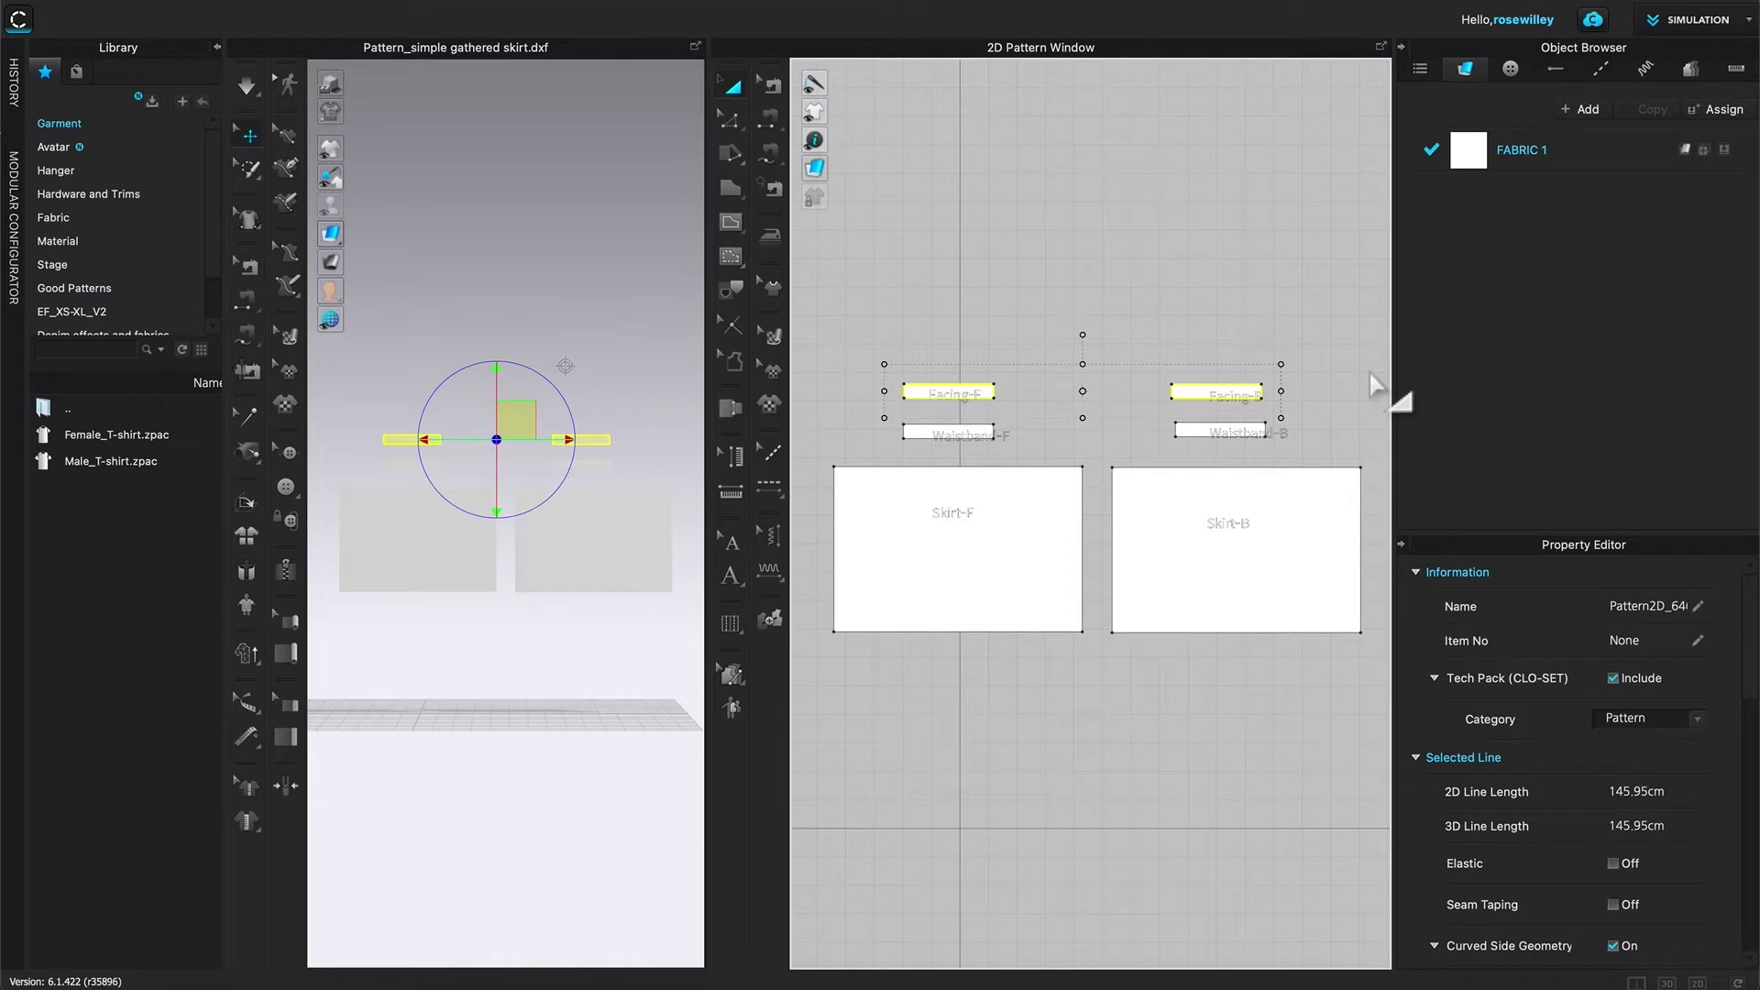
key("Delete")
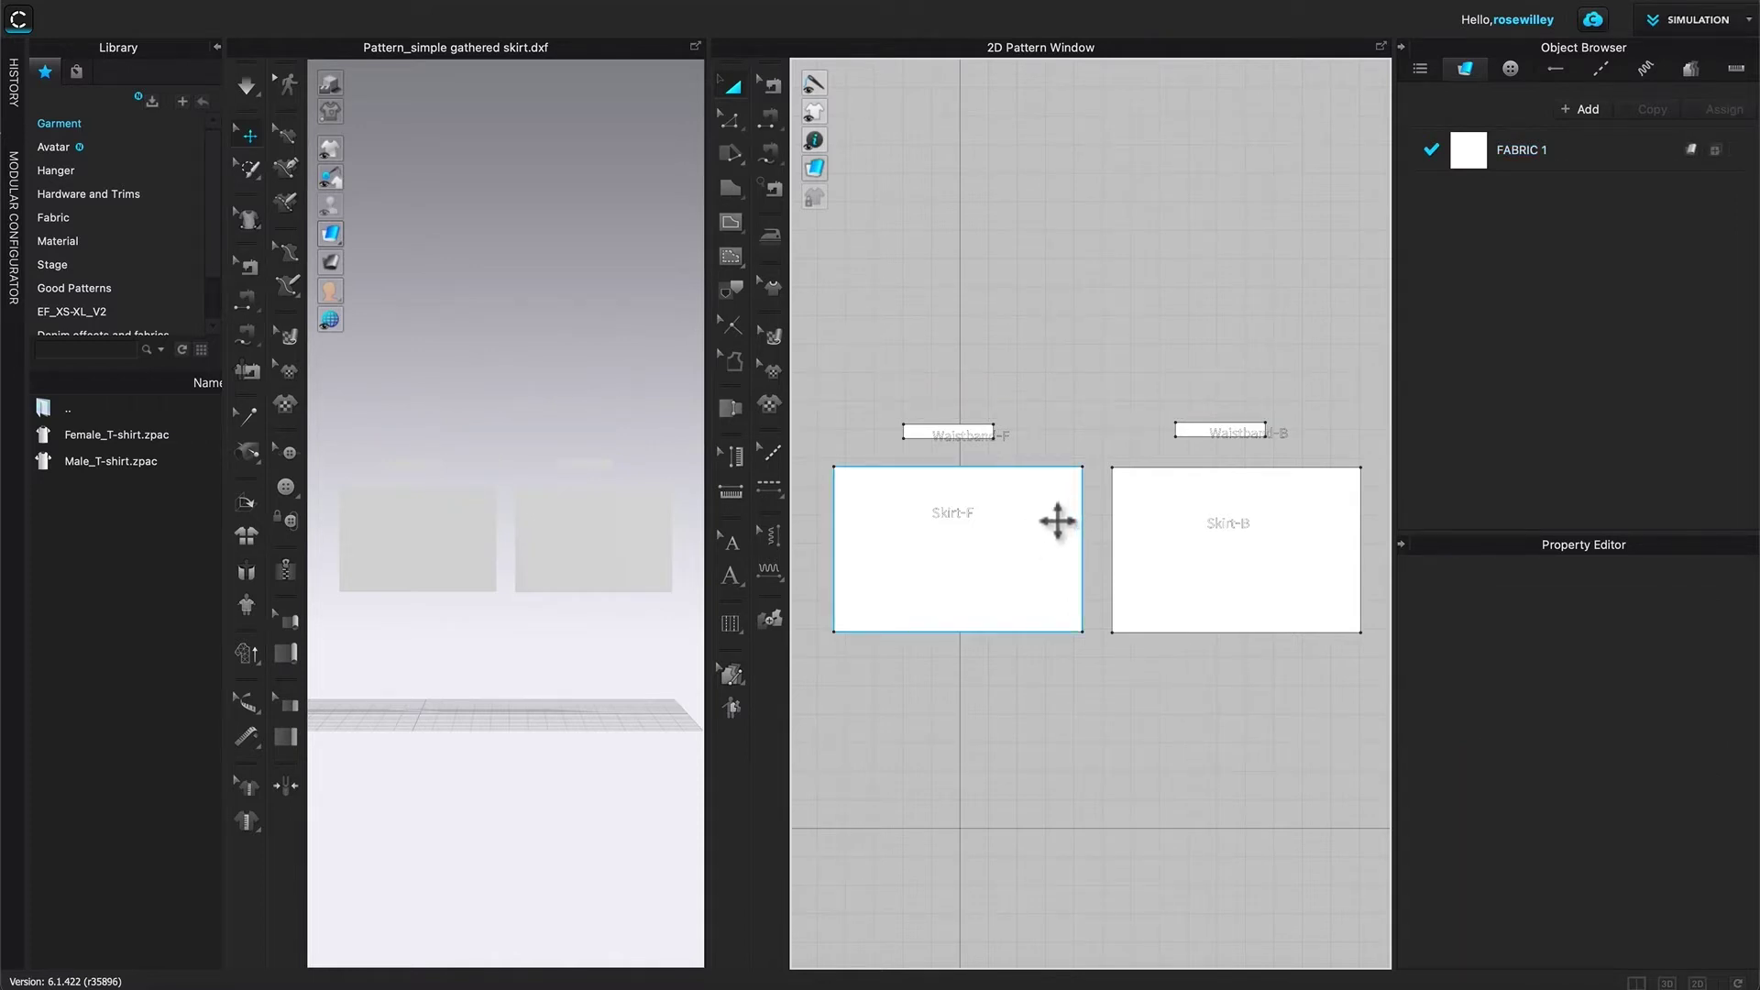
scroll(1104, 692, "up", 1)
scroll(1104, 694, "up", 2)
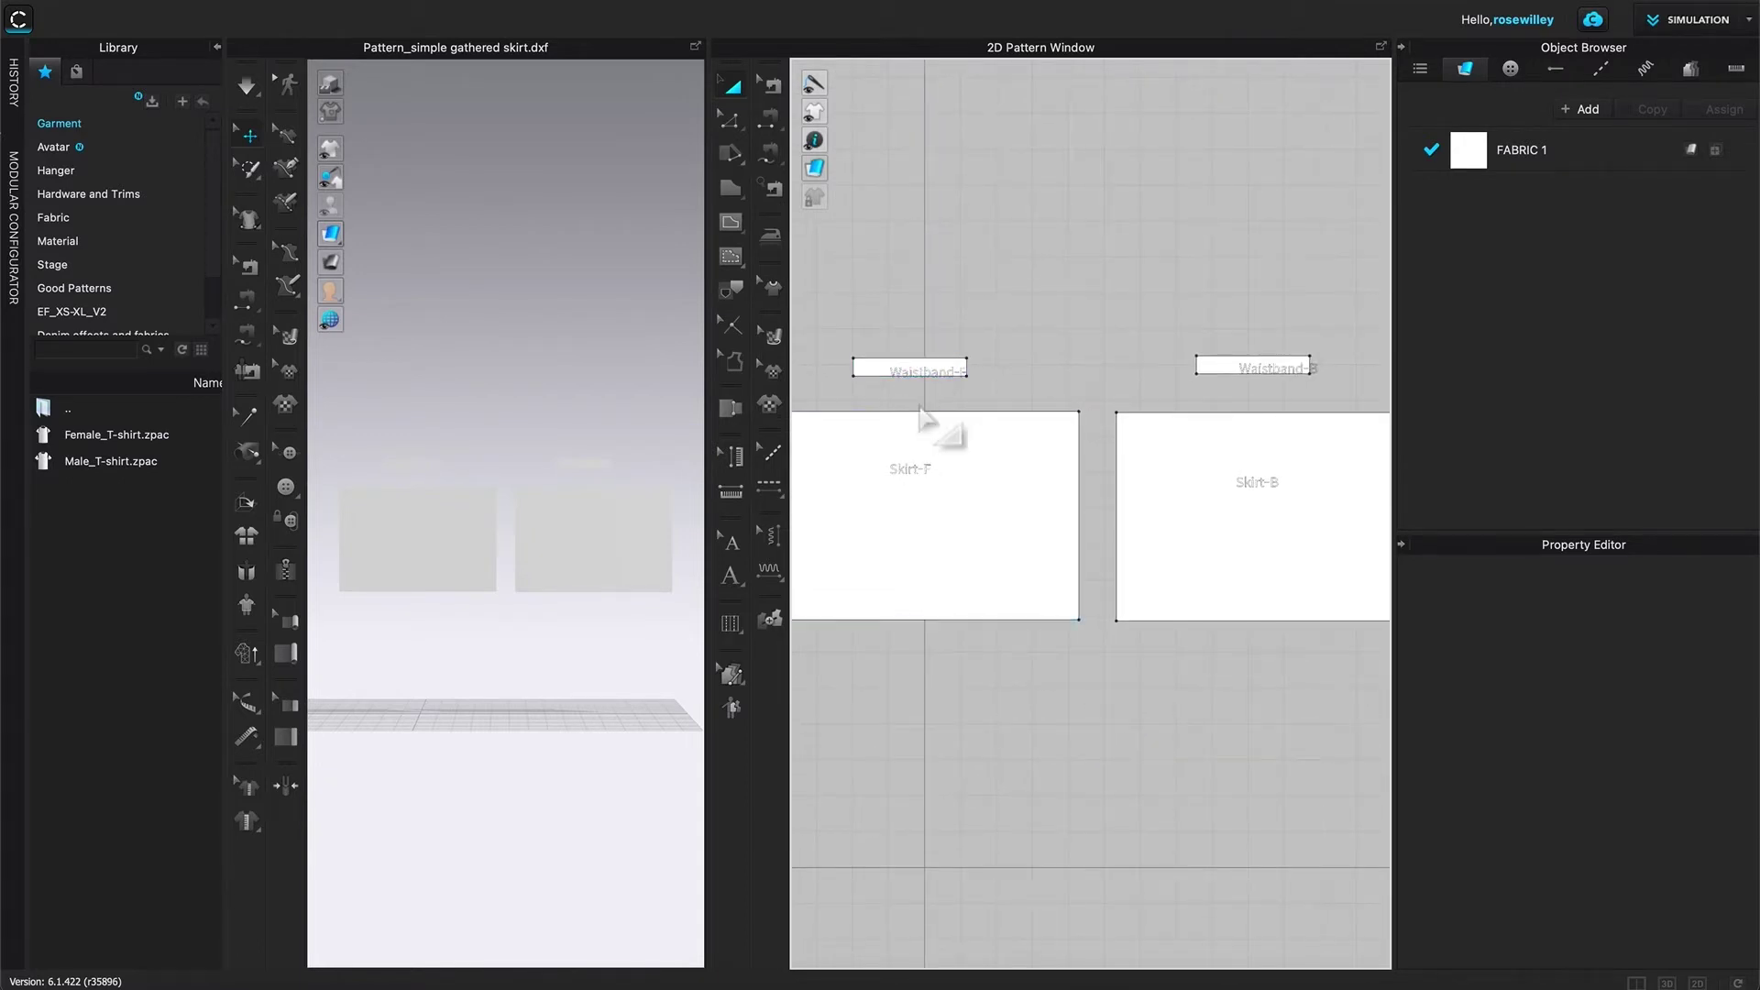
scroll(948, 394, "up", 2)
scroll(950, 396, "down", 2)
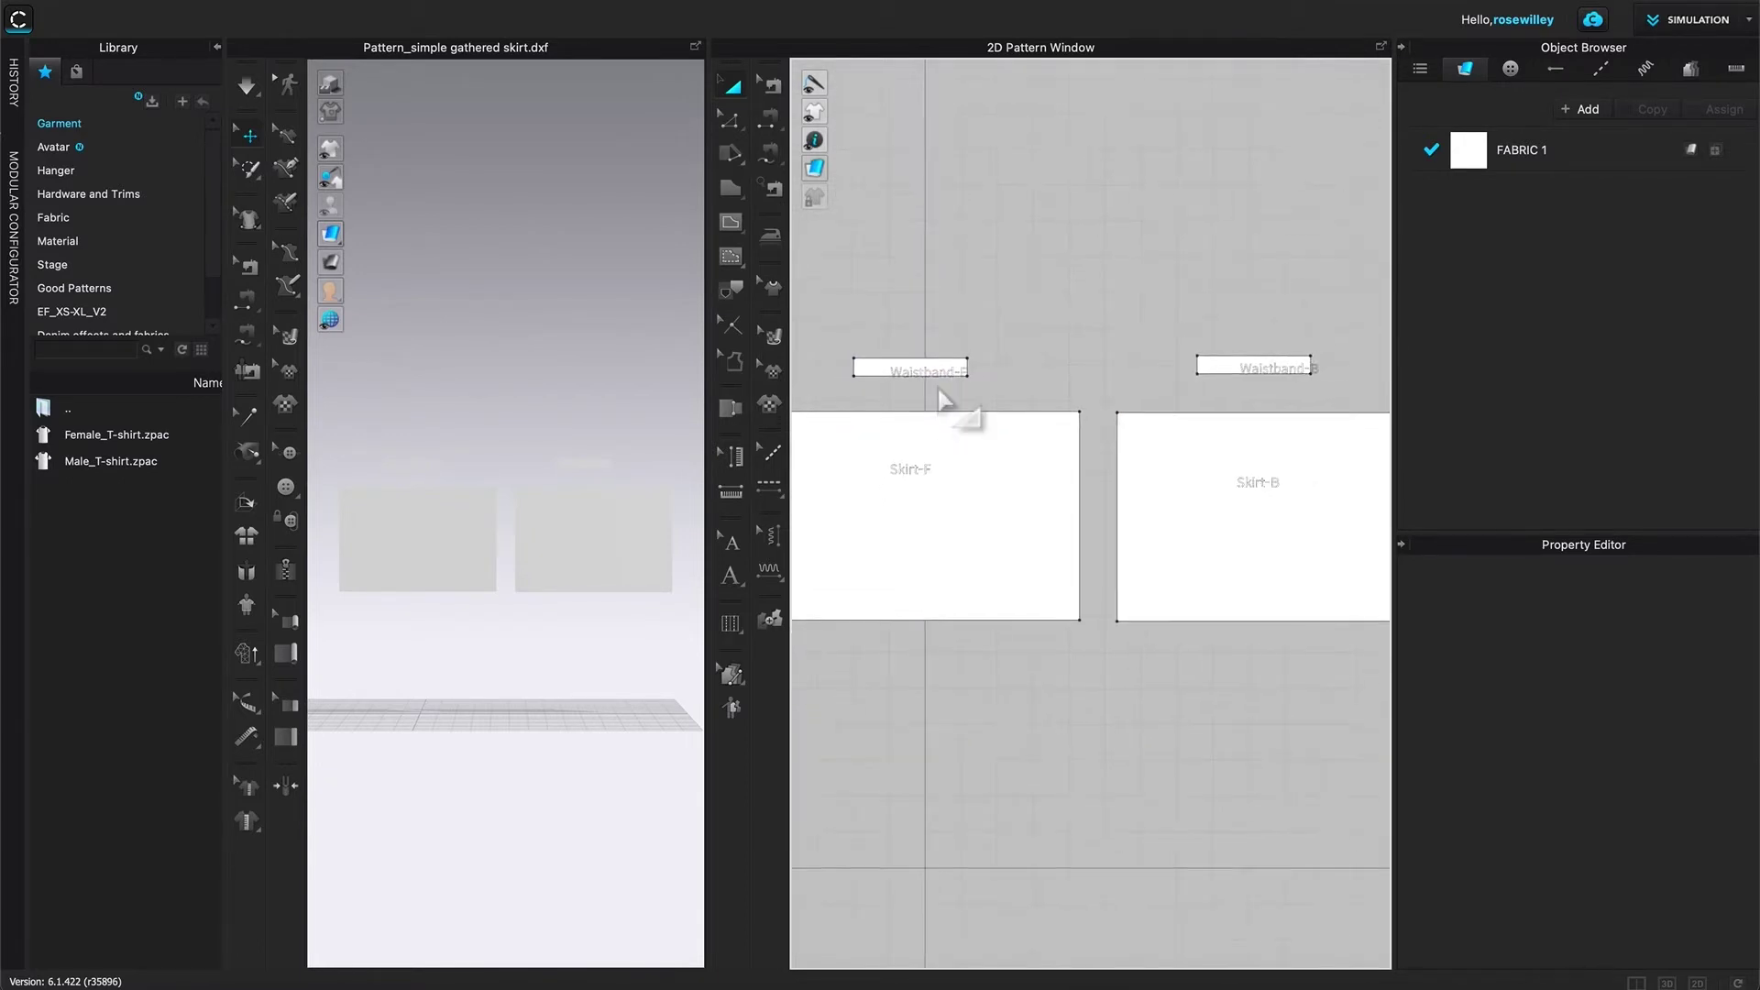
scroll(1319, 399, "down", 2)
scroll(1327, 404, "up", 3)
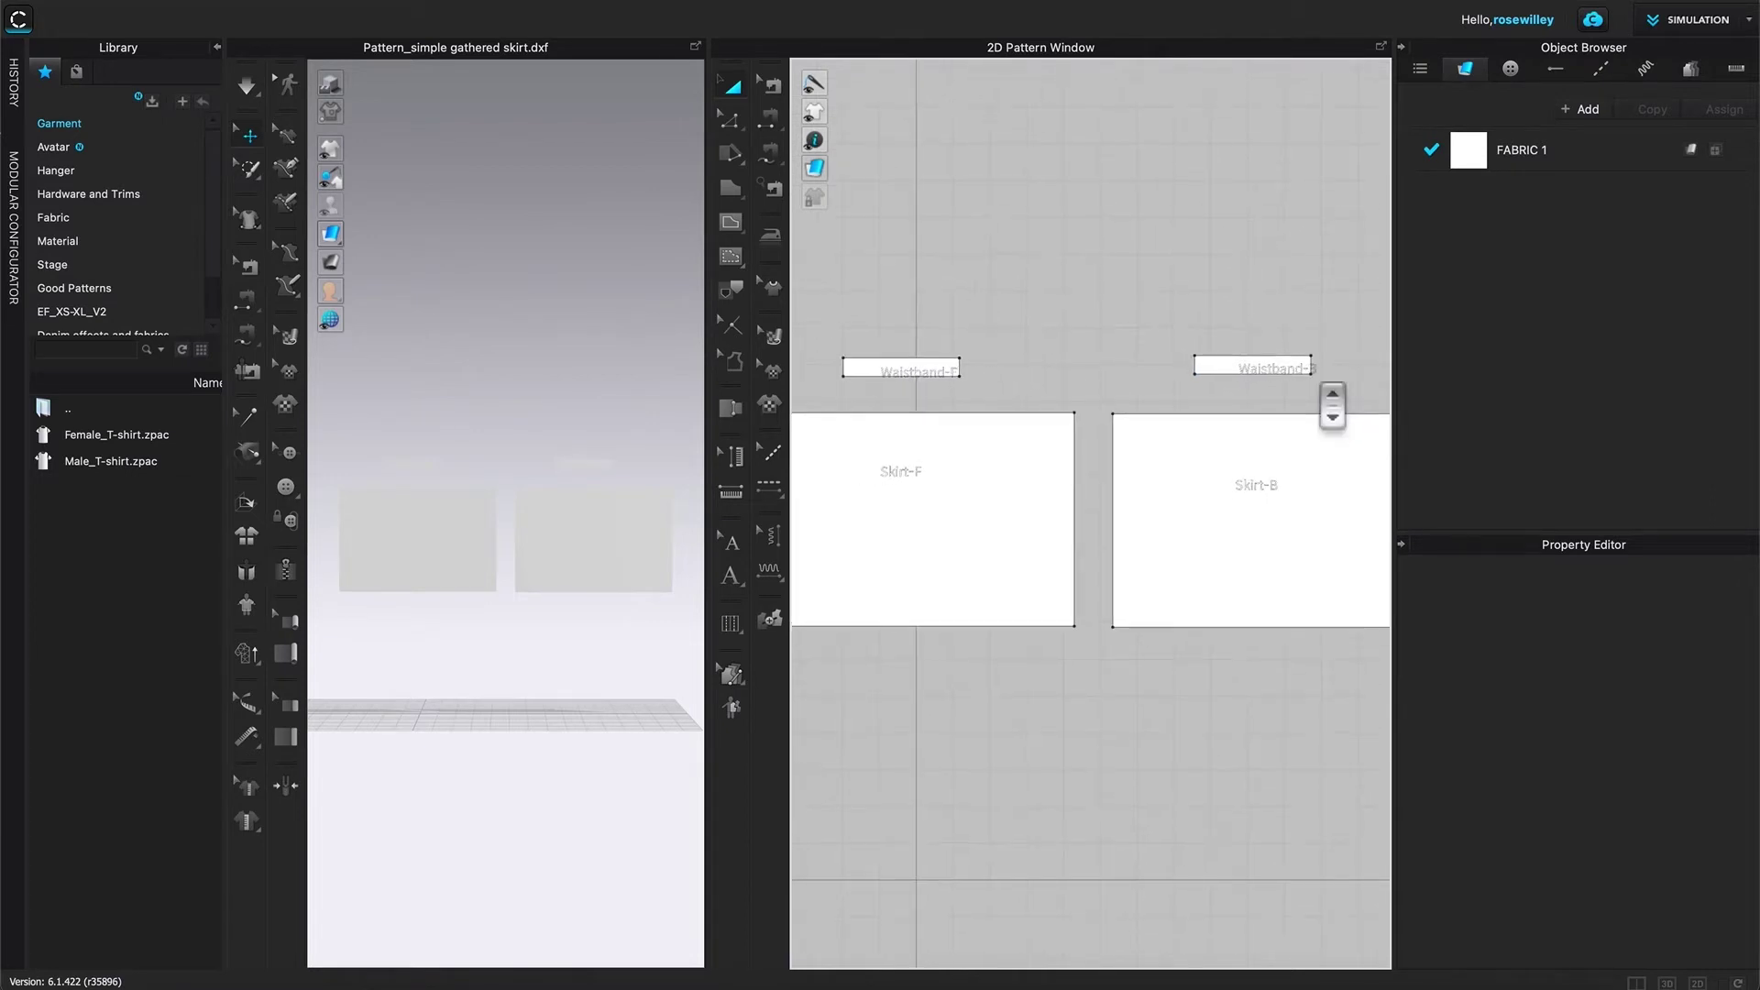
scroll(1329, 408, "down", 1)
left_click(972, 514)
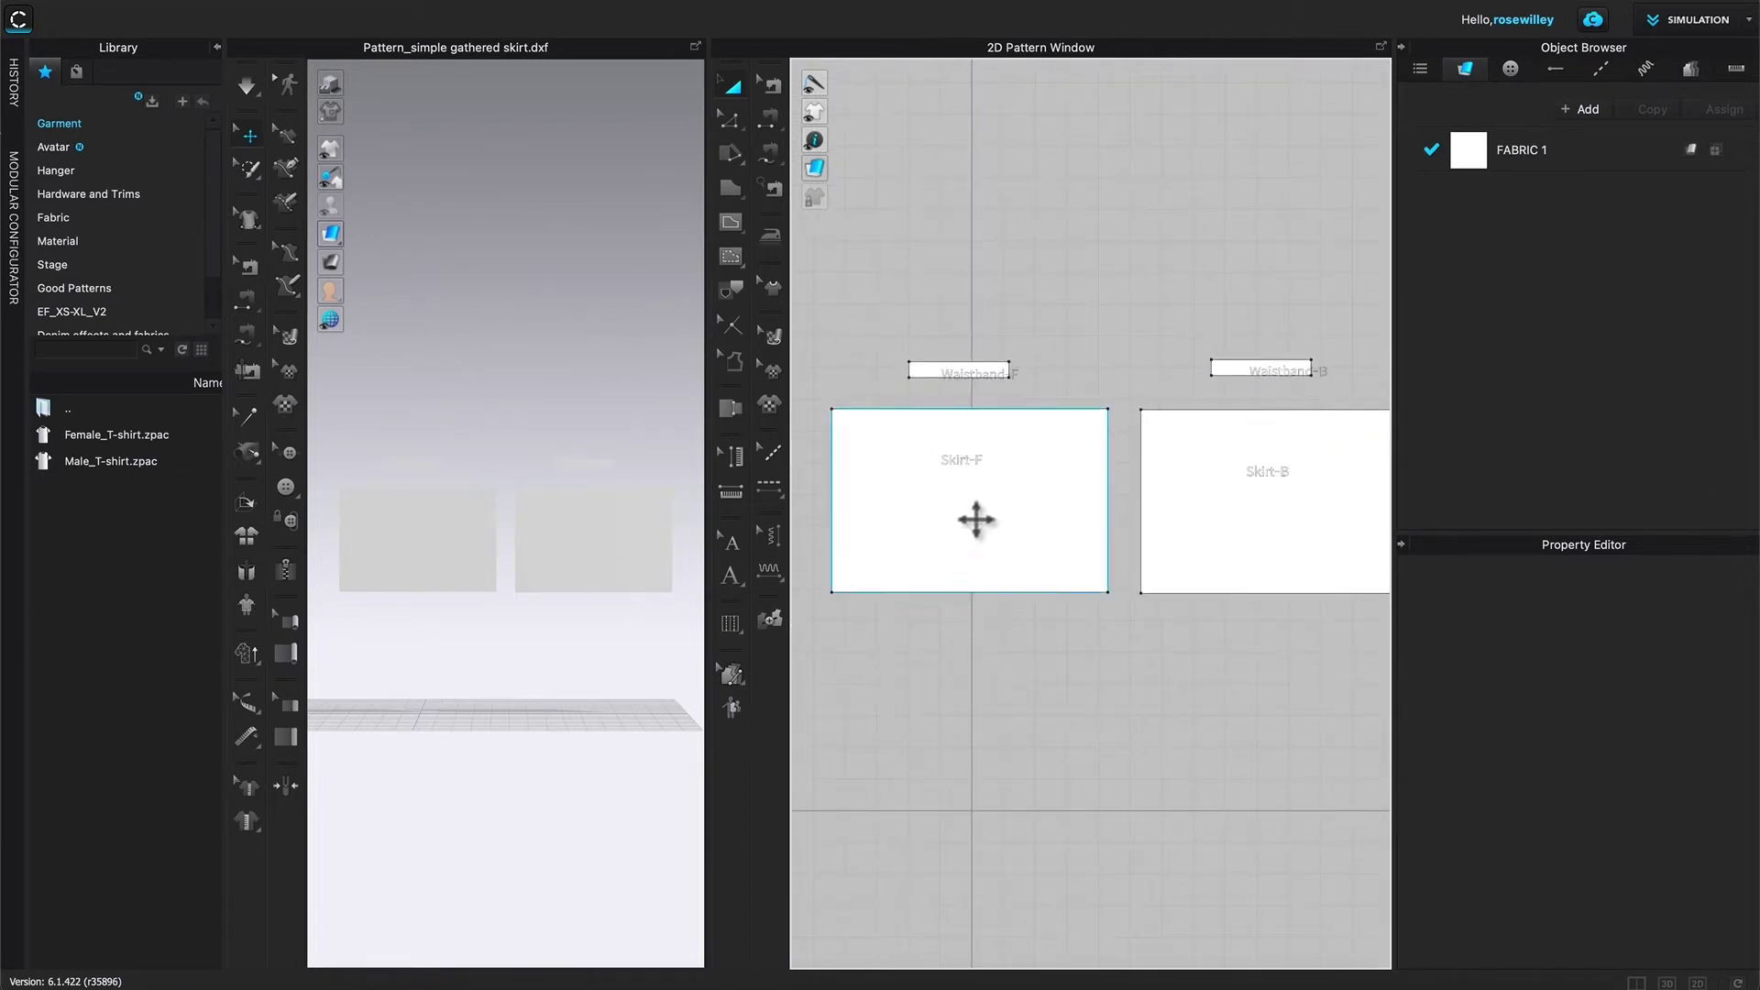
left_click(1317, 530)
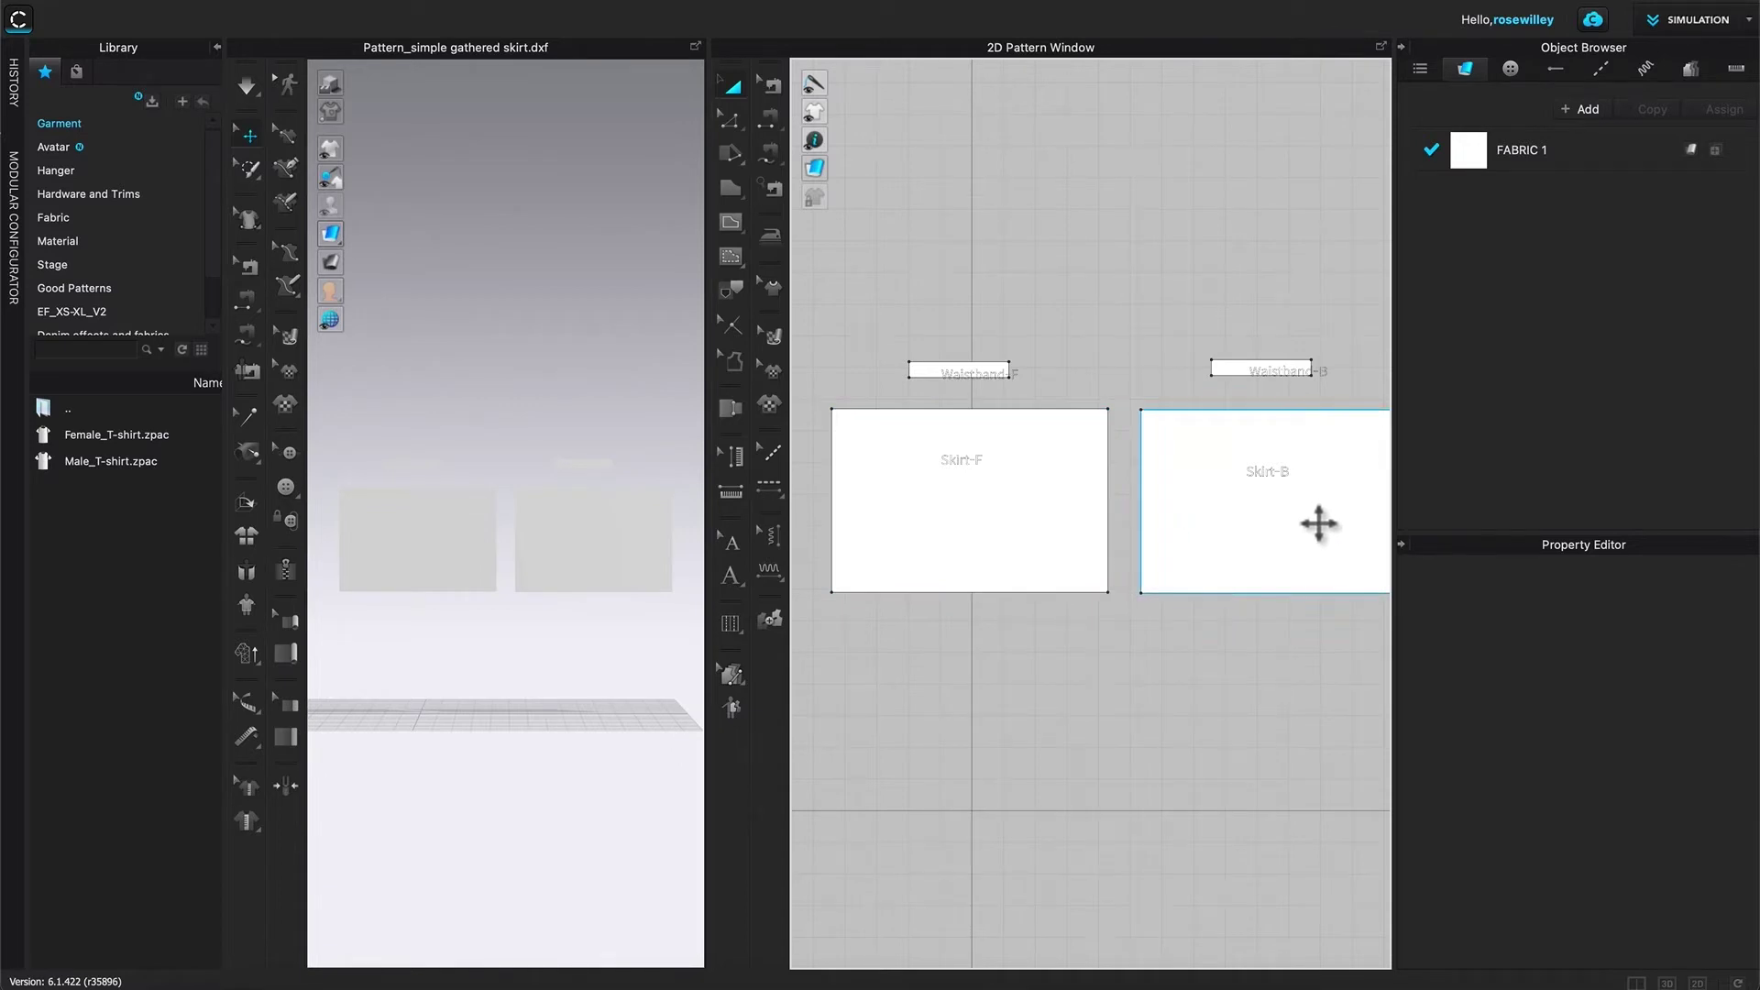
scroll(1320, 524, "down", 2)
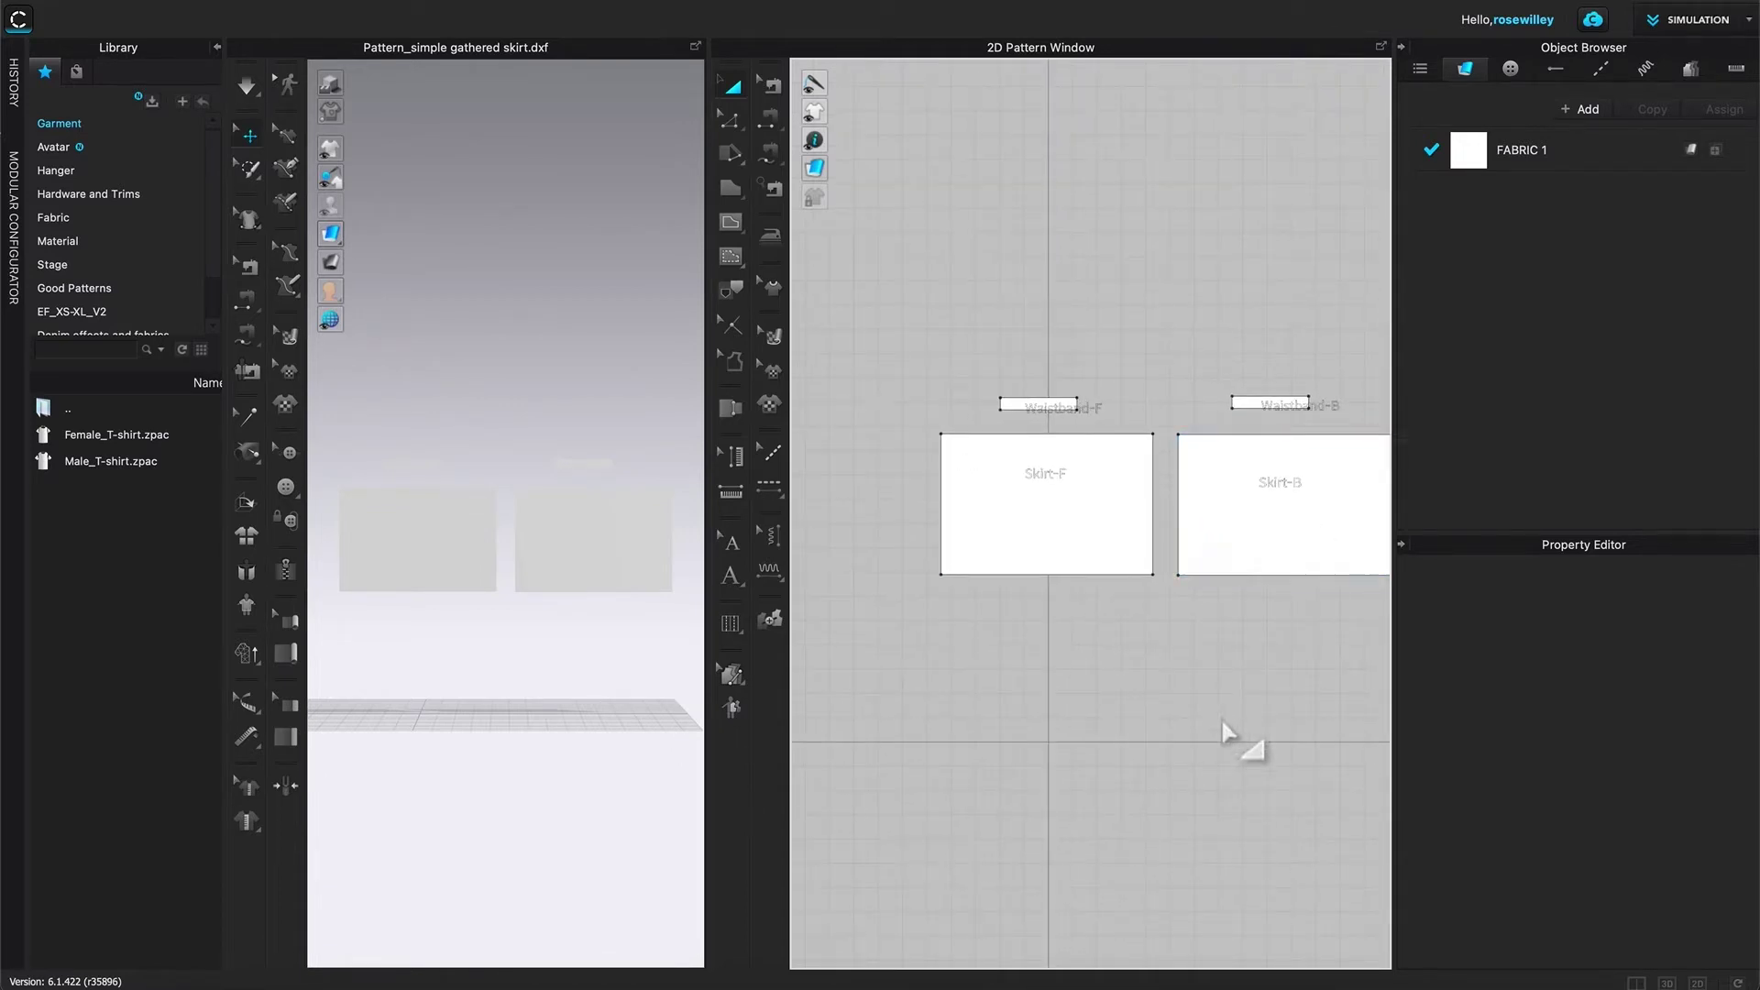
right_click_drag(1299, 689, 1242, 675)
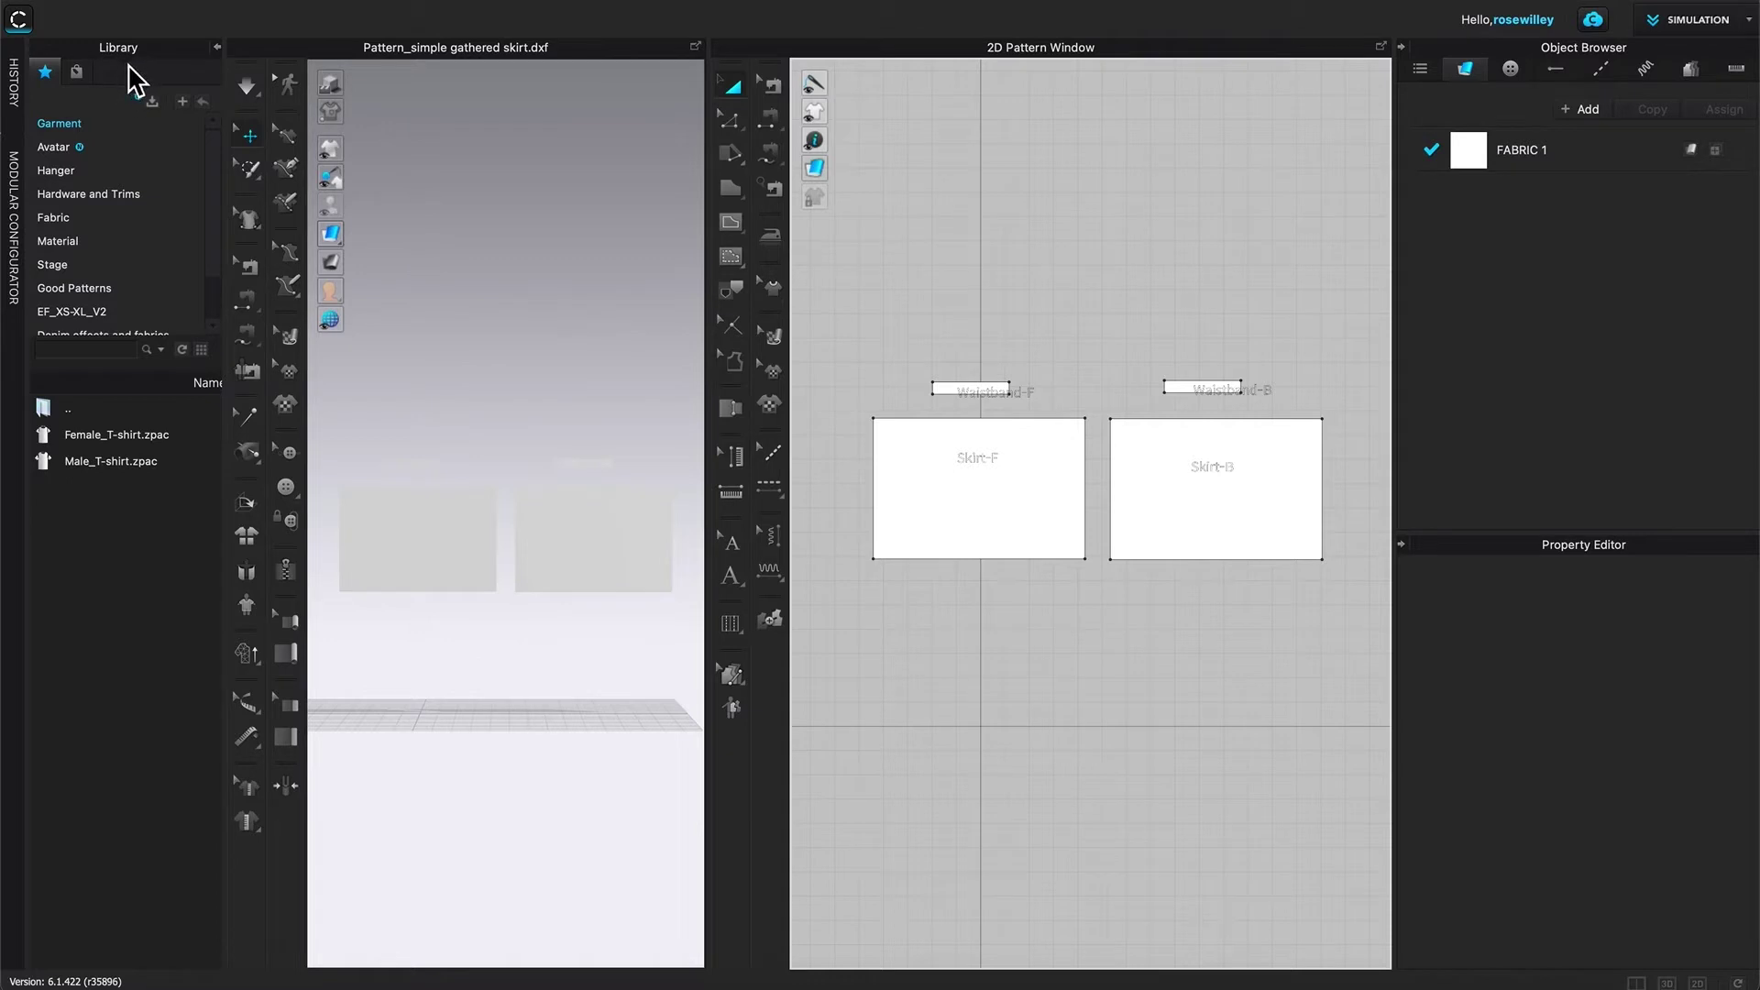
Step: Load the FV2_Camila avatar from the Library's Female_V2 avatar folder
left_click(60, 154)
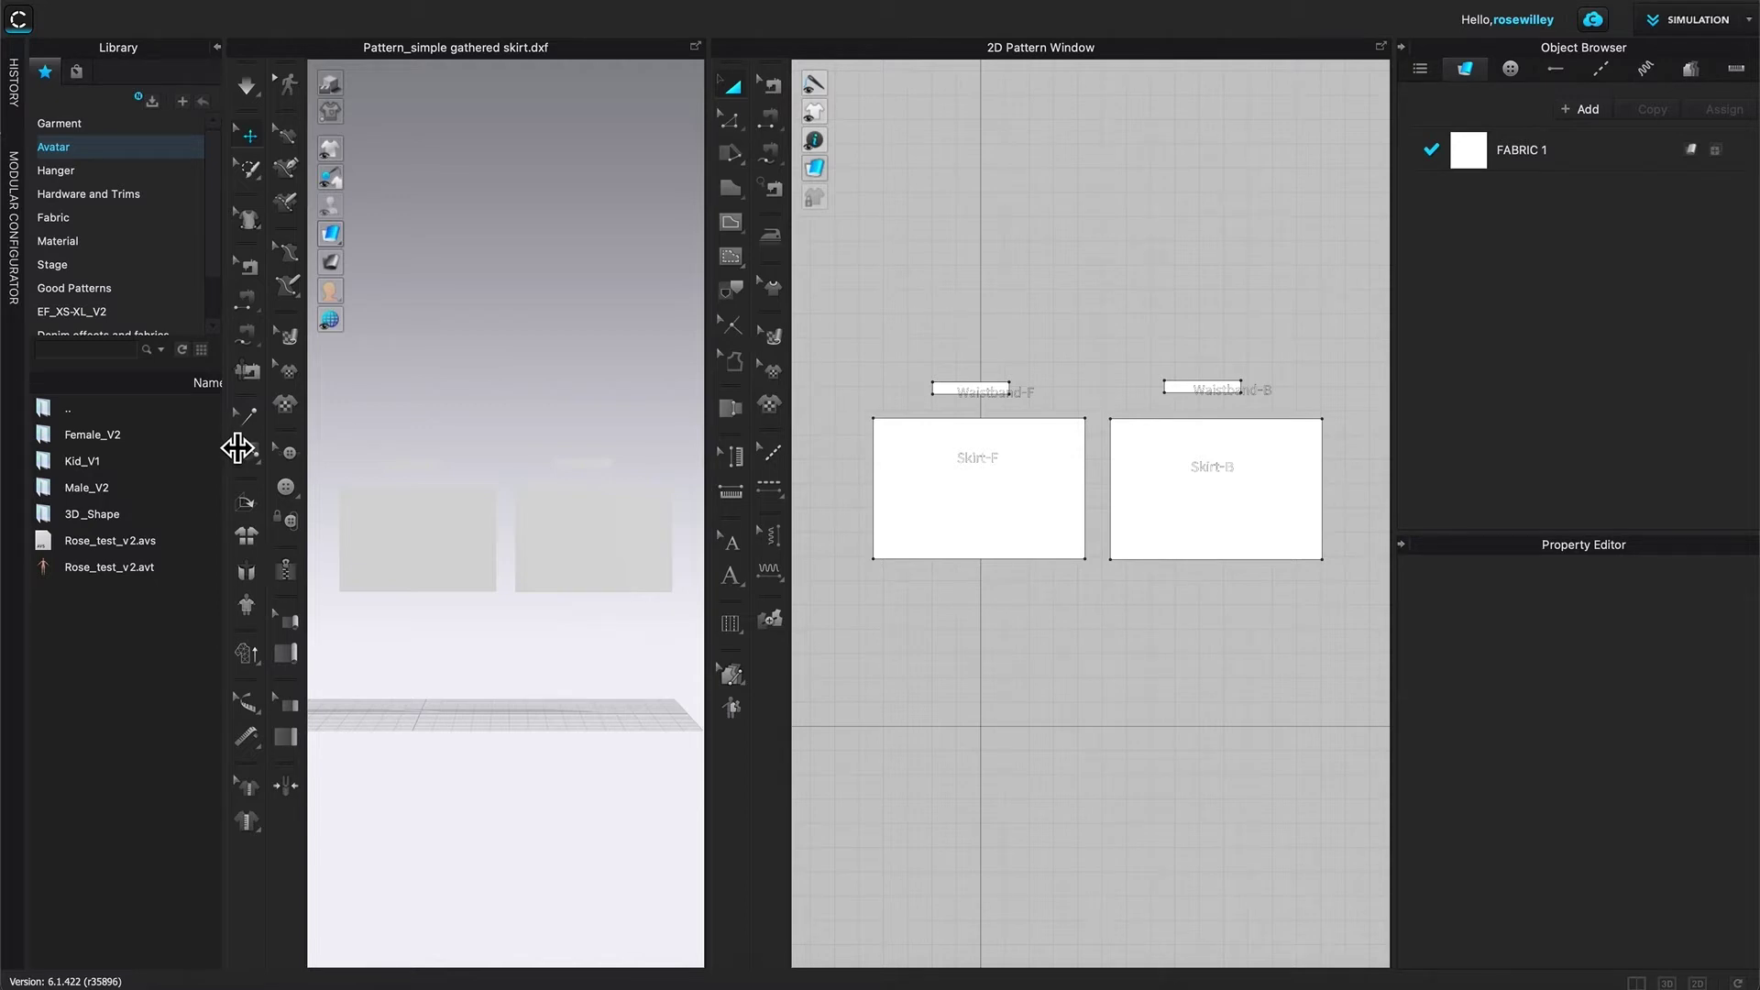
left_click_drag(237, 446, 264, 451)
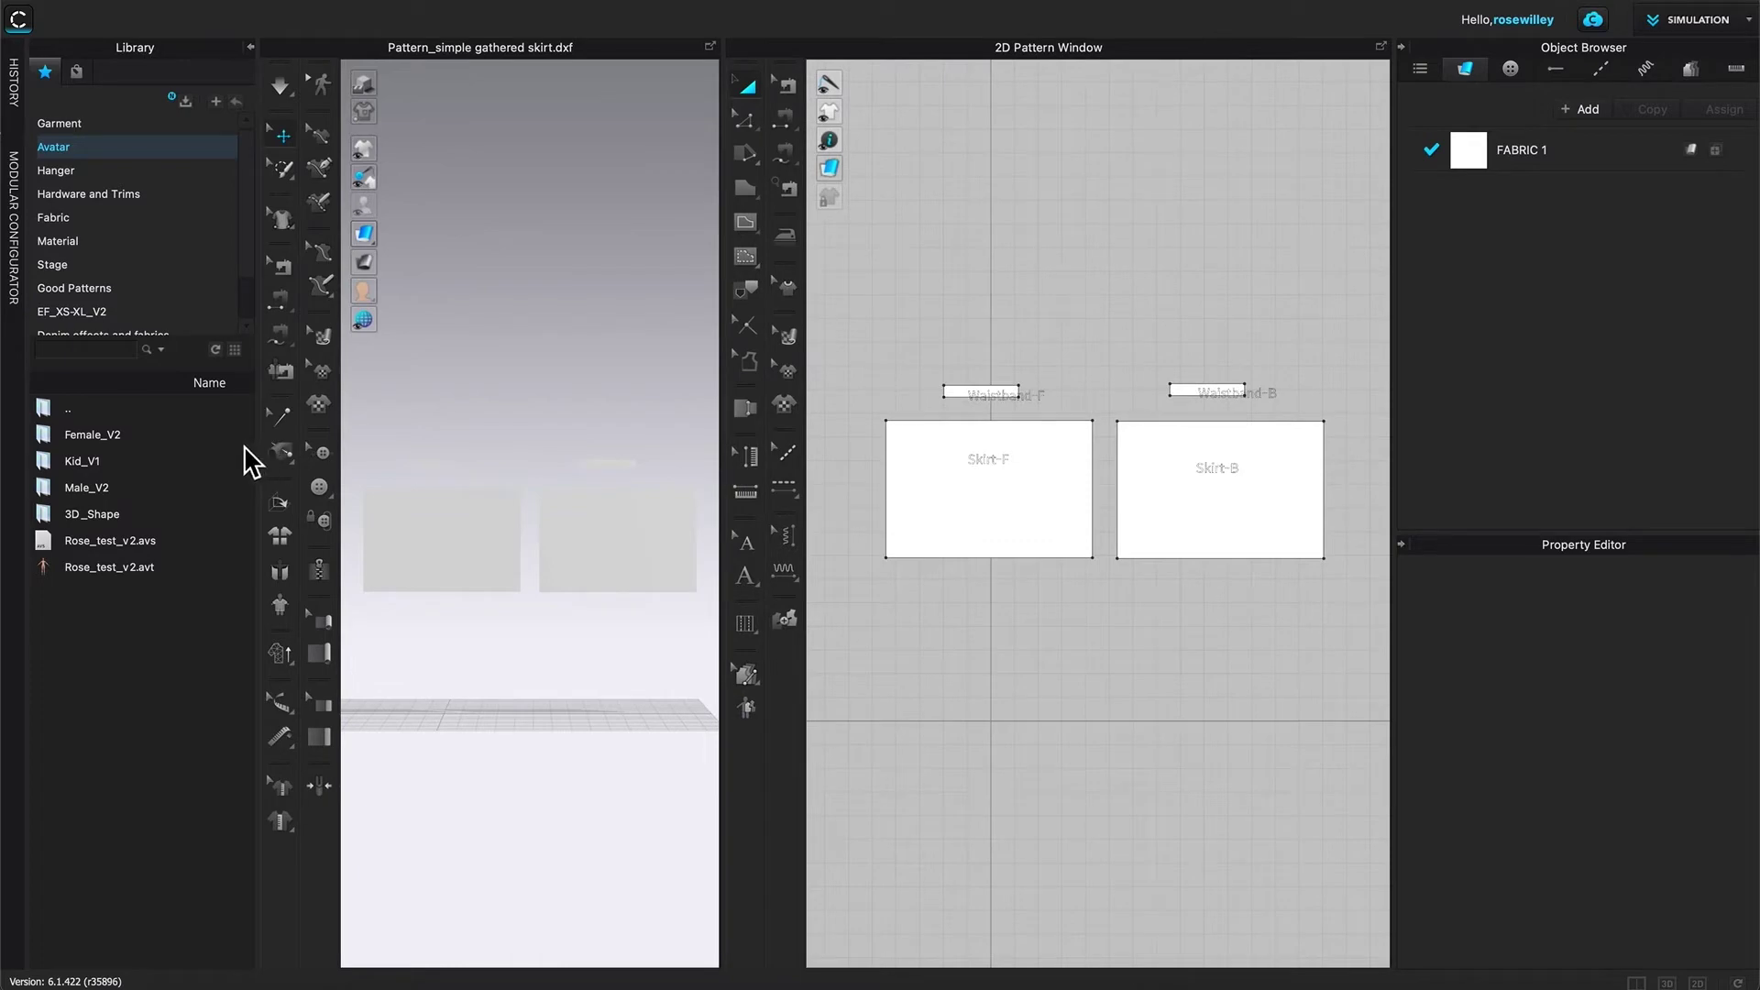
double_click(98, 439)
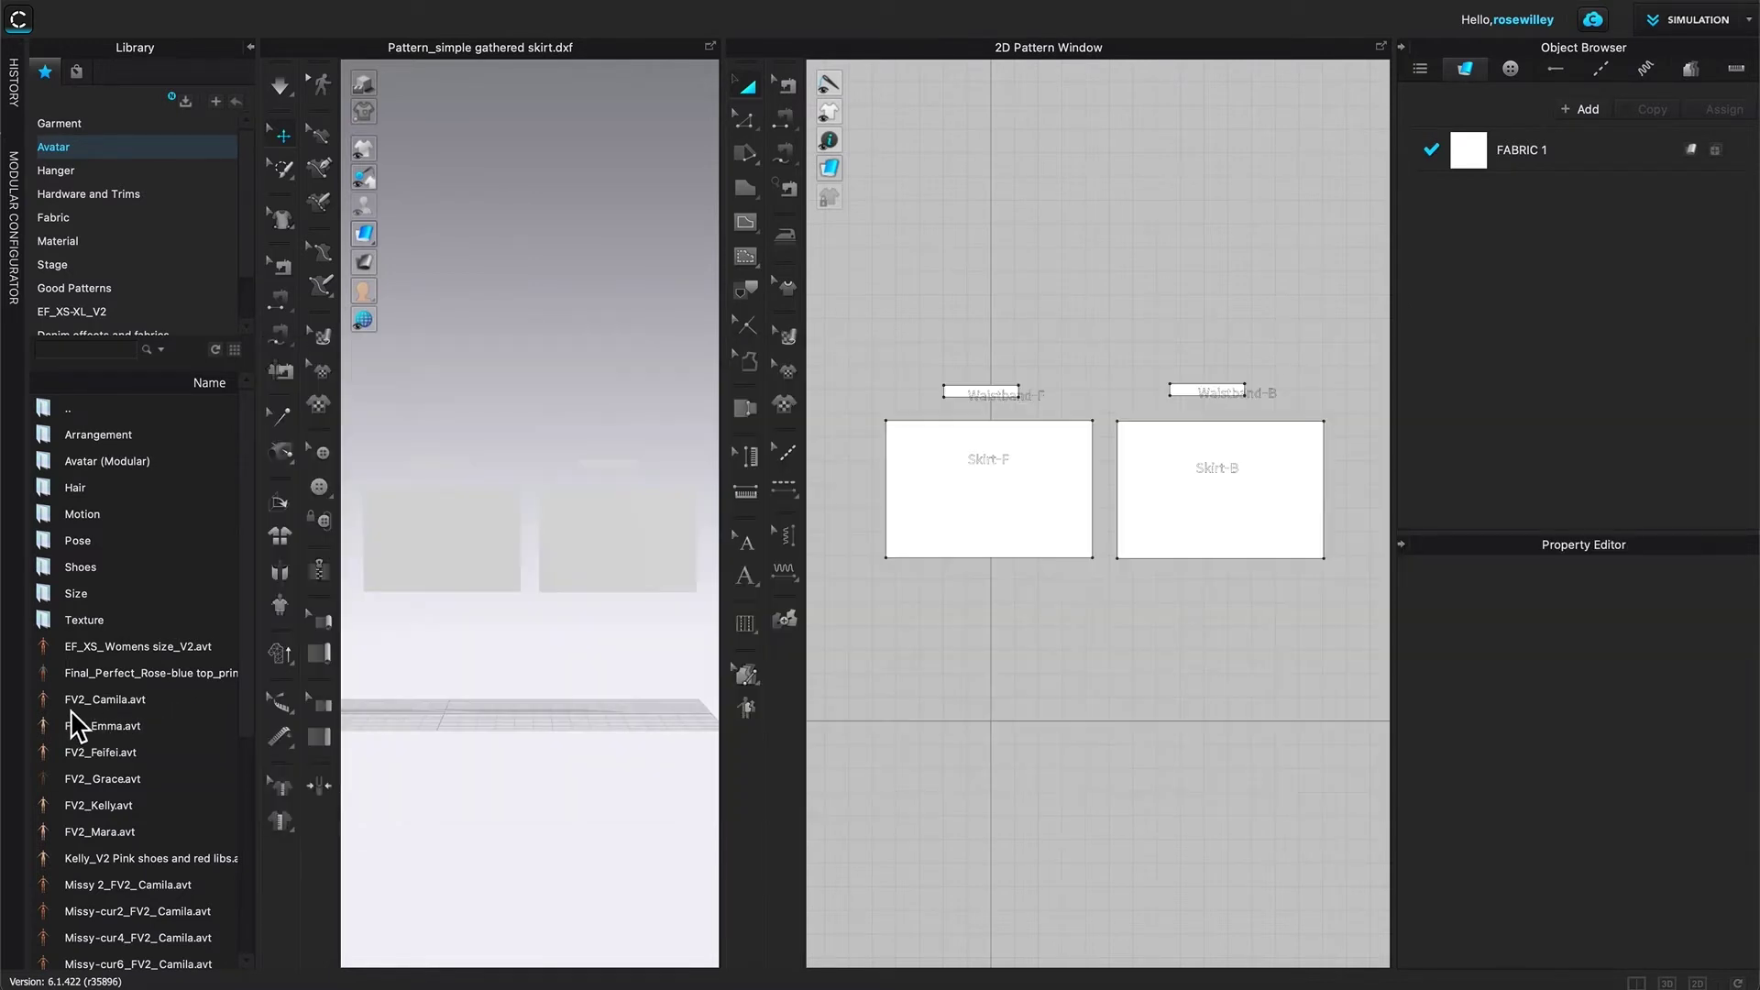
mouse_move(73, 713)
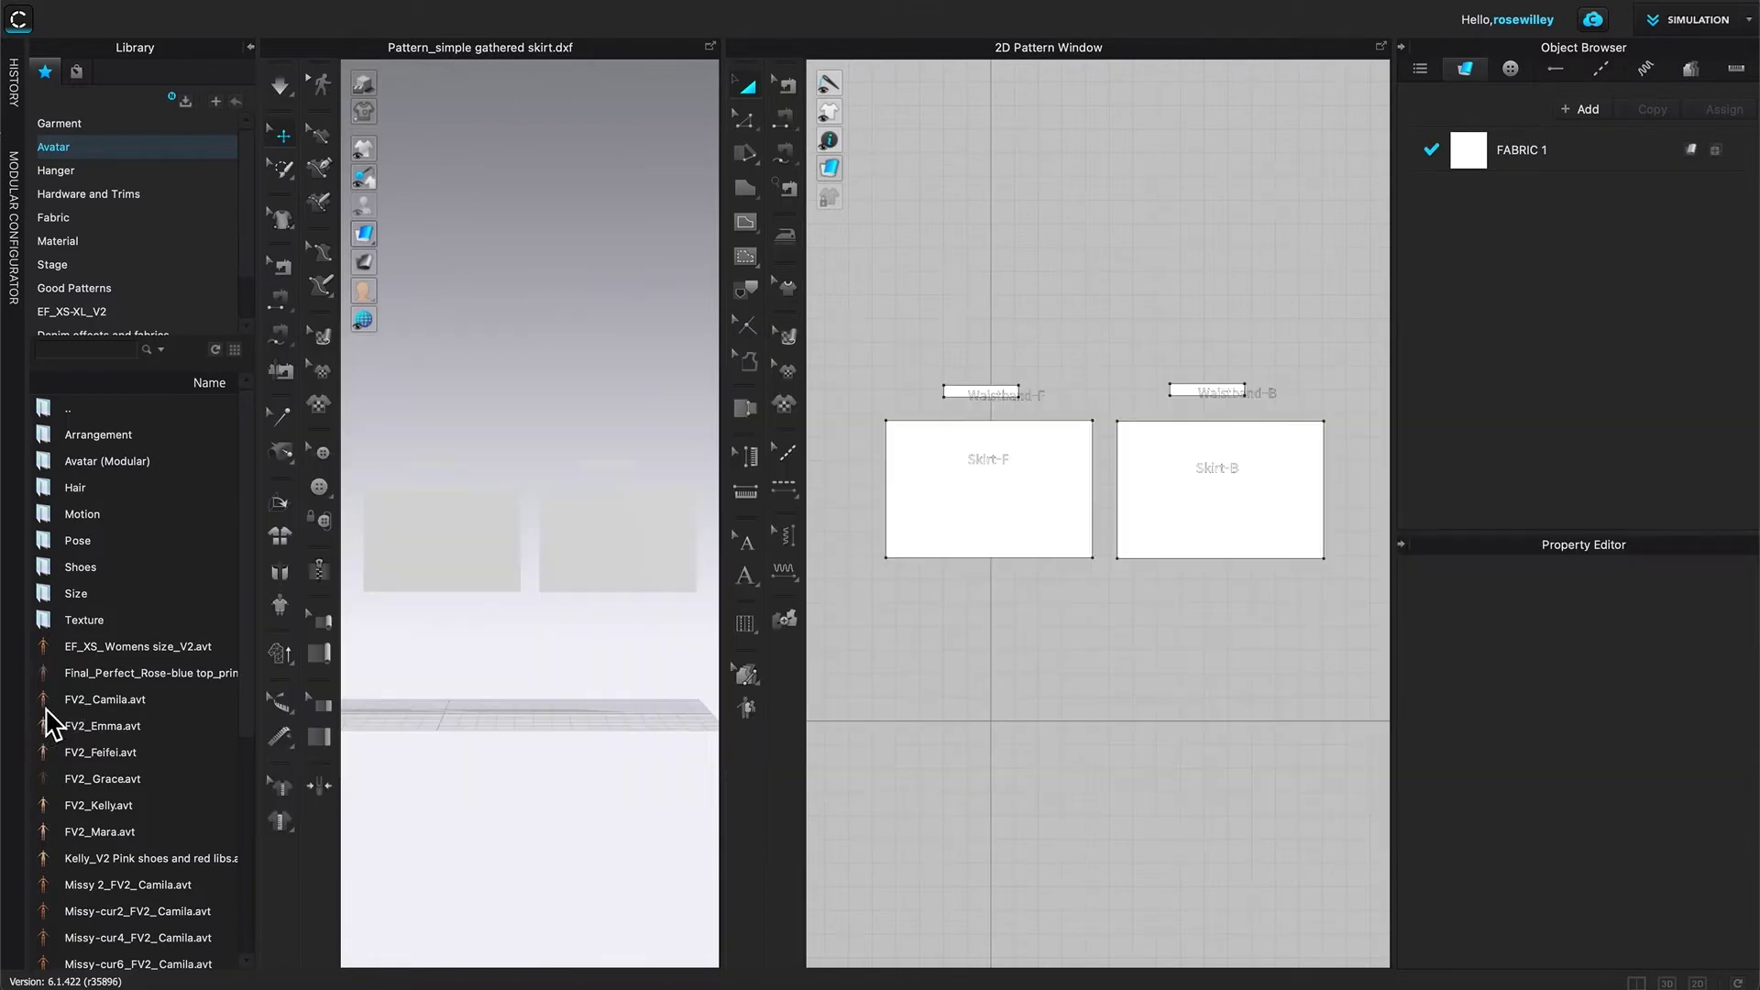
double_click(50, 703)
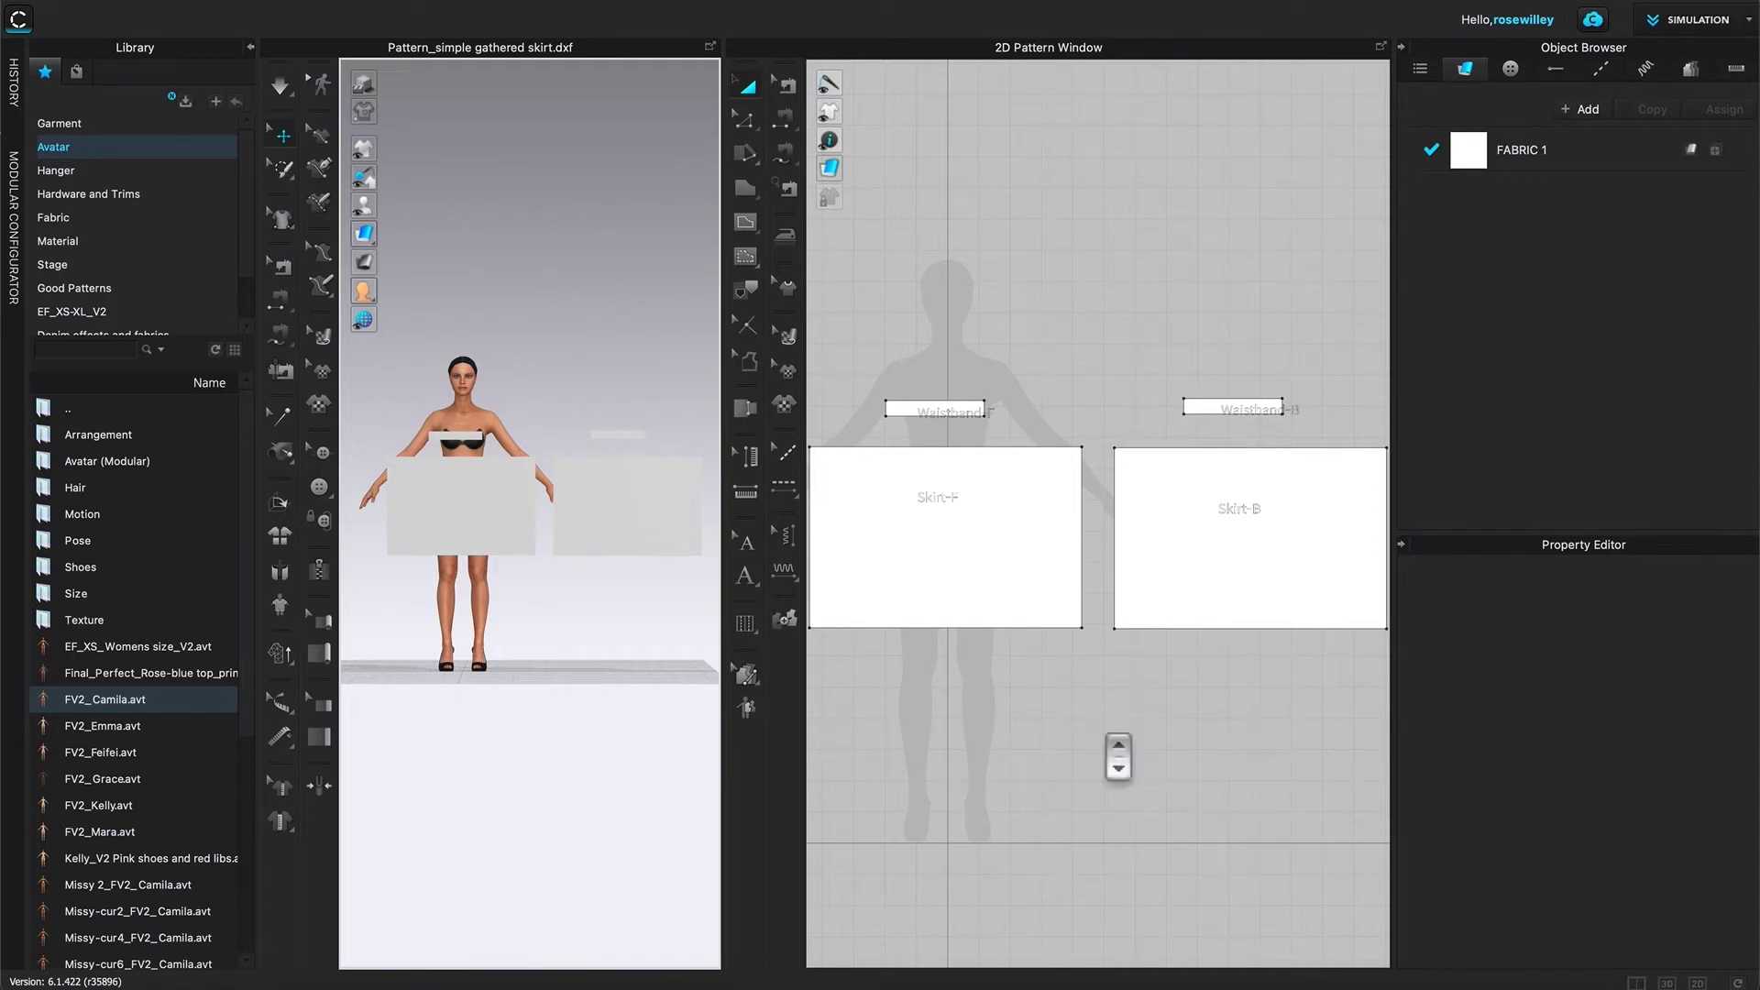
Step: Select all four skirt and waistband pieces and lift them above the avatar in 2D and 3D
scroll(1111, 749, "down", 5)
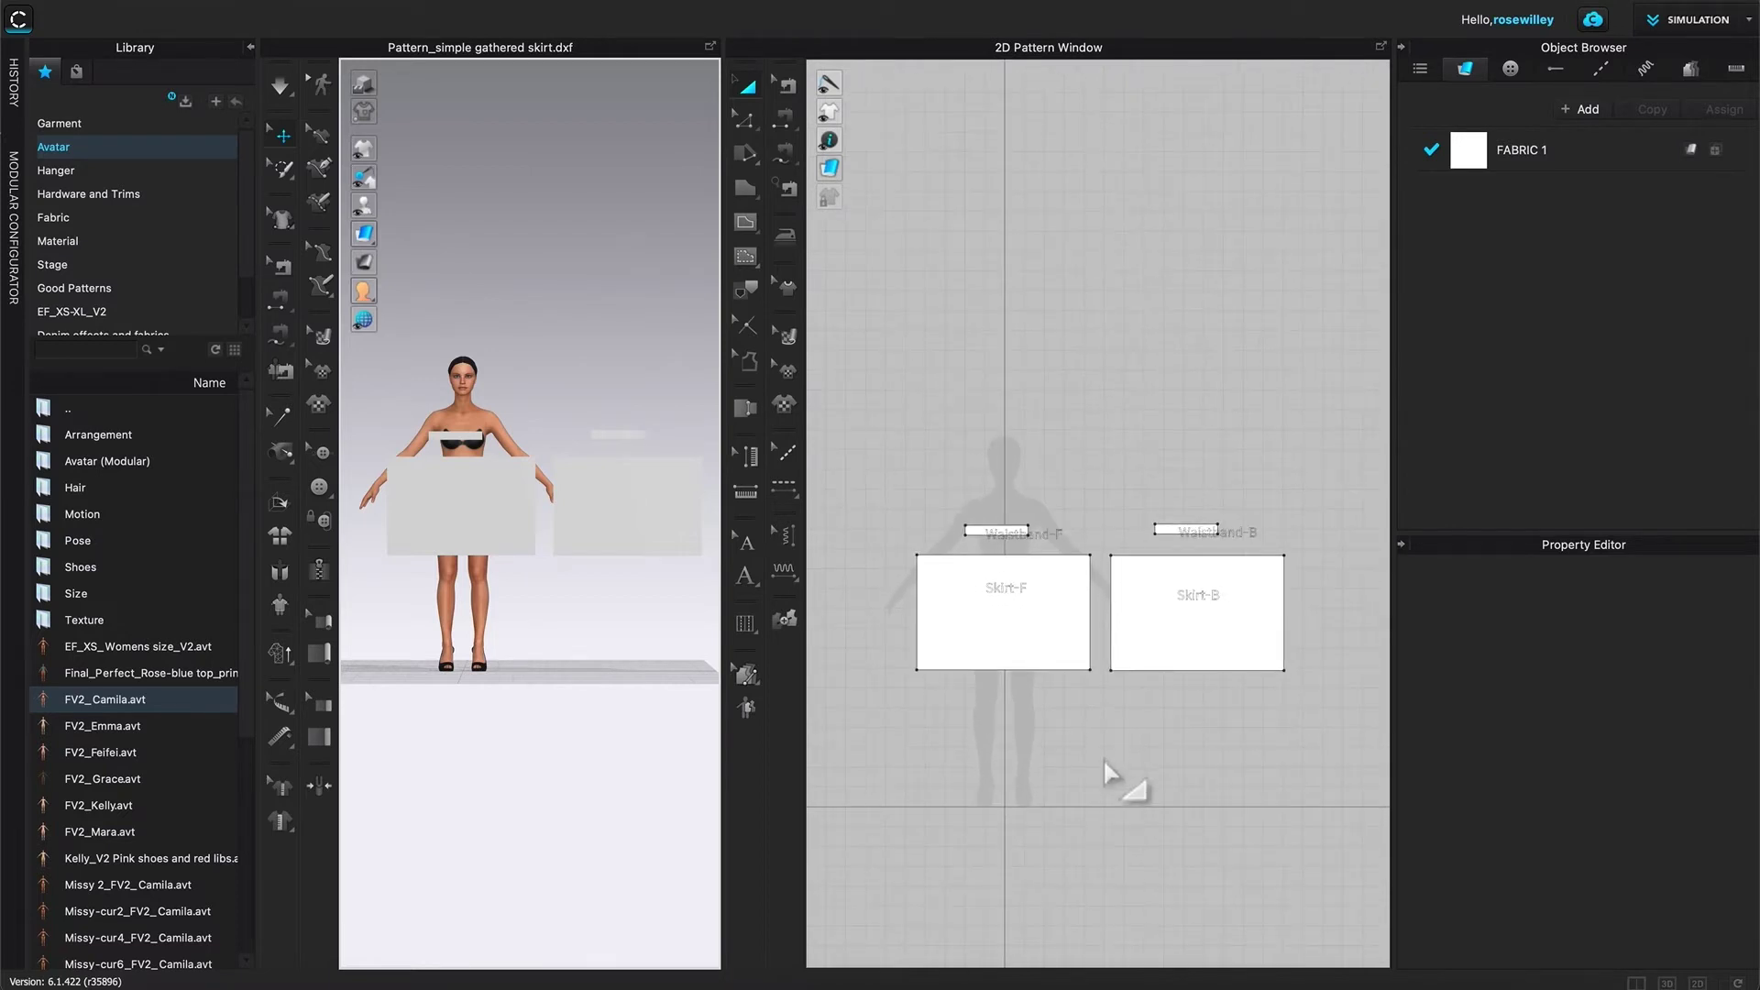
scroll(1106, 772, "up", 1)
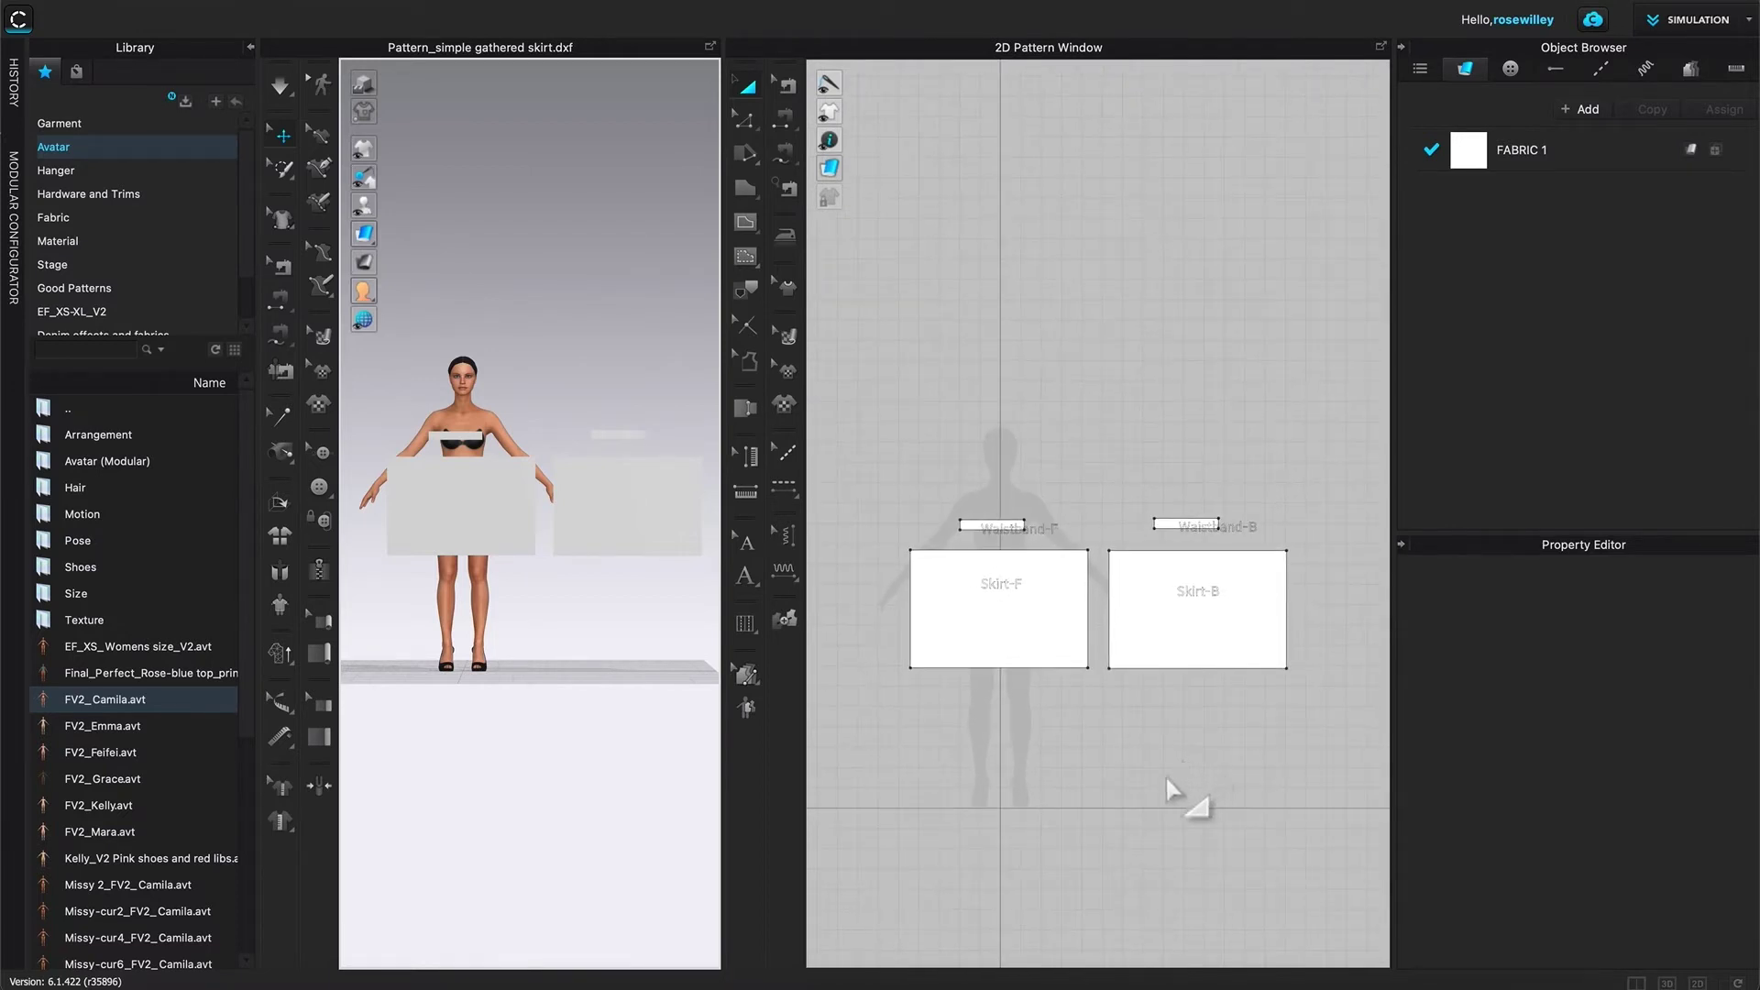
left_click(839, 379)
left_click_drag(840, 379, 1331, 676)
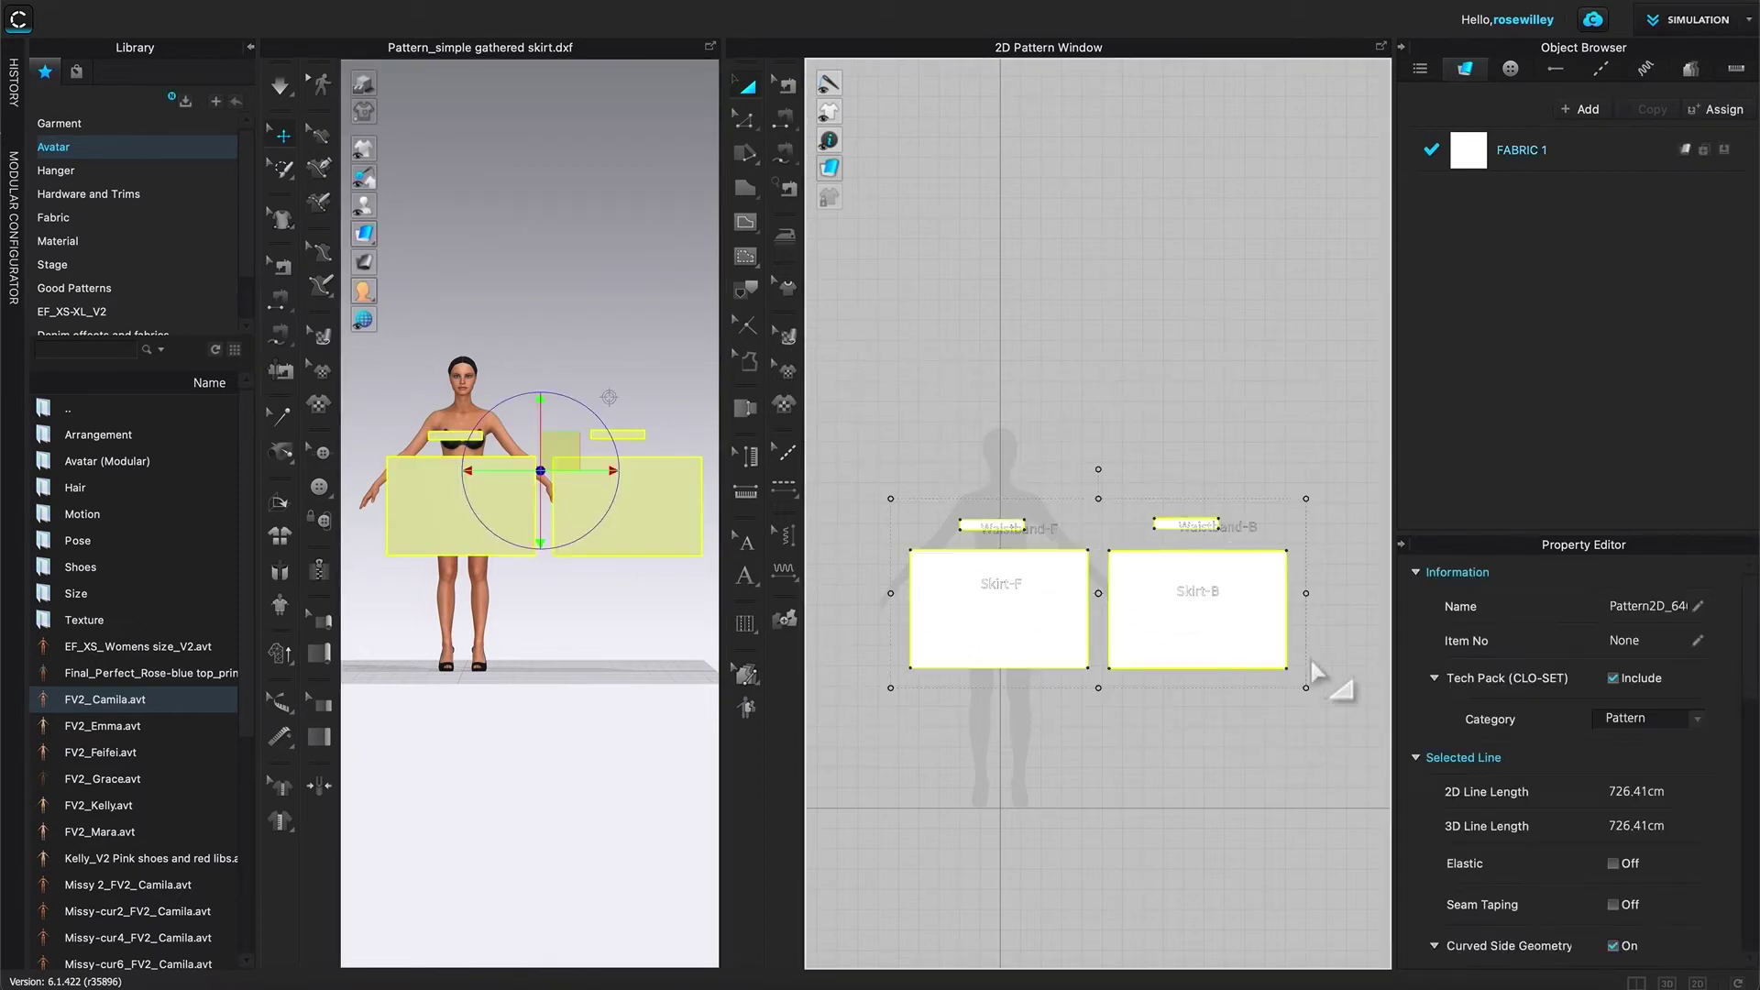
left_click_drag(1167, 641, 1060, 360)
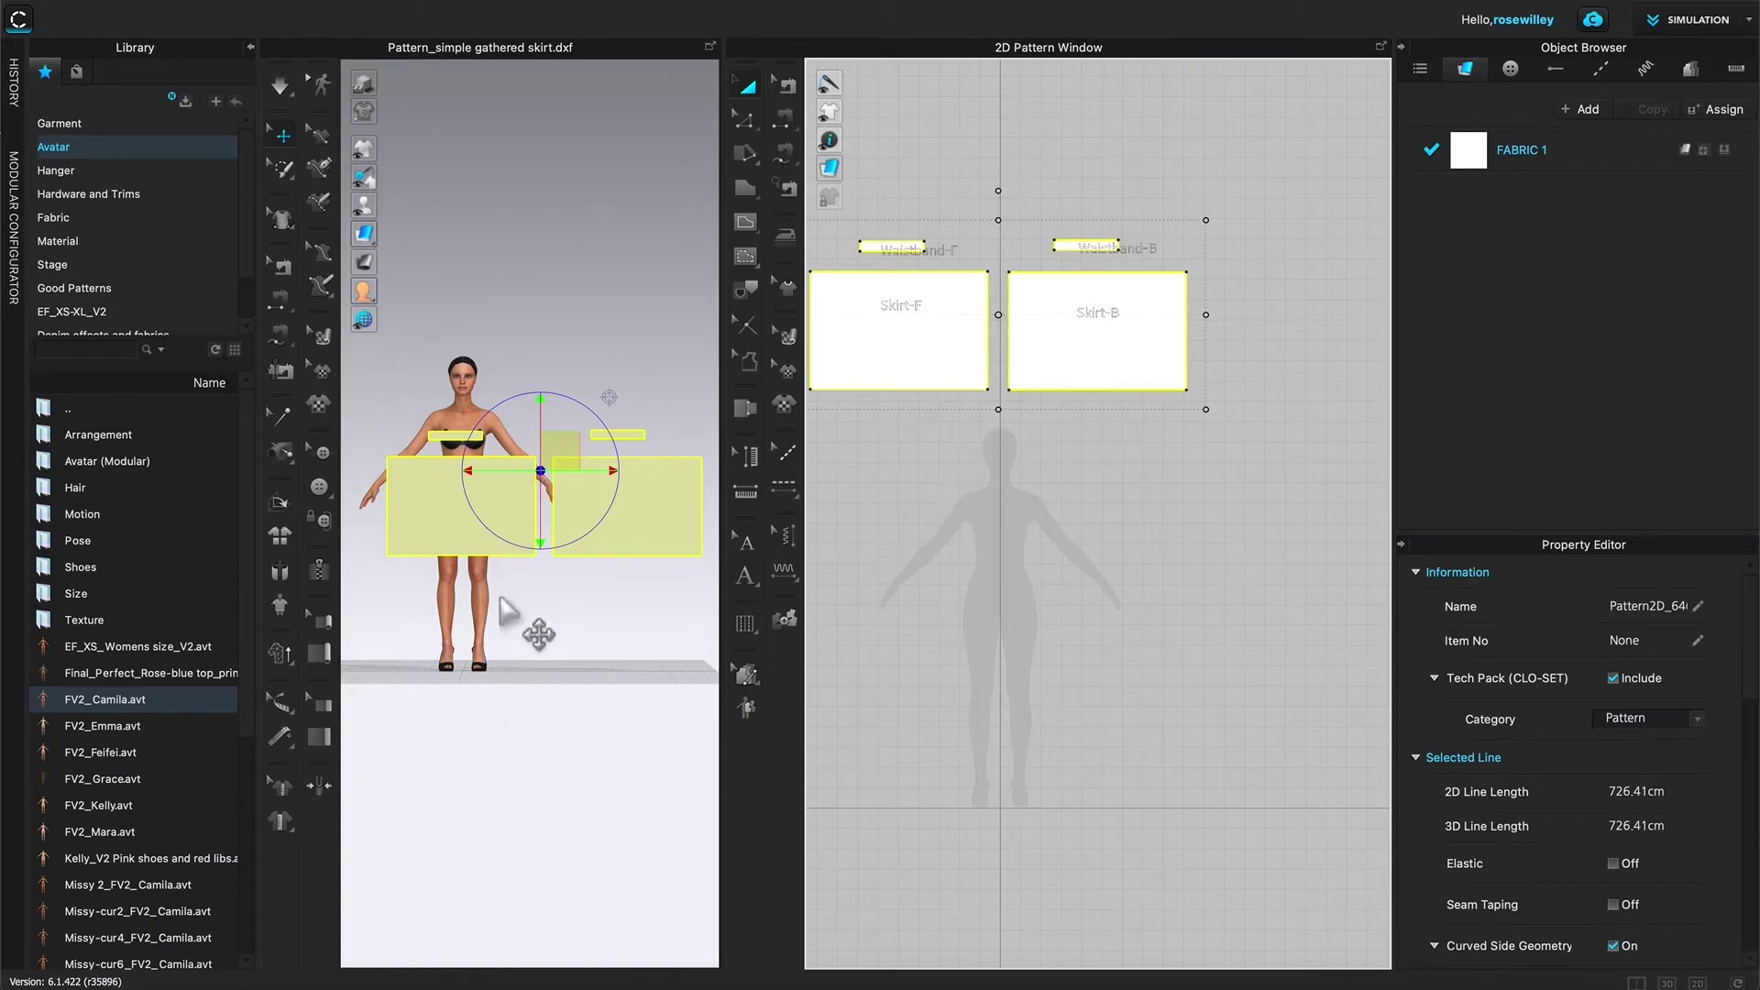
left_click_drag(576, 459, 582, 301)
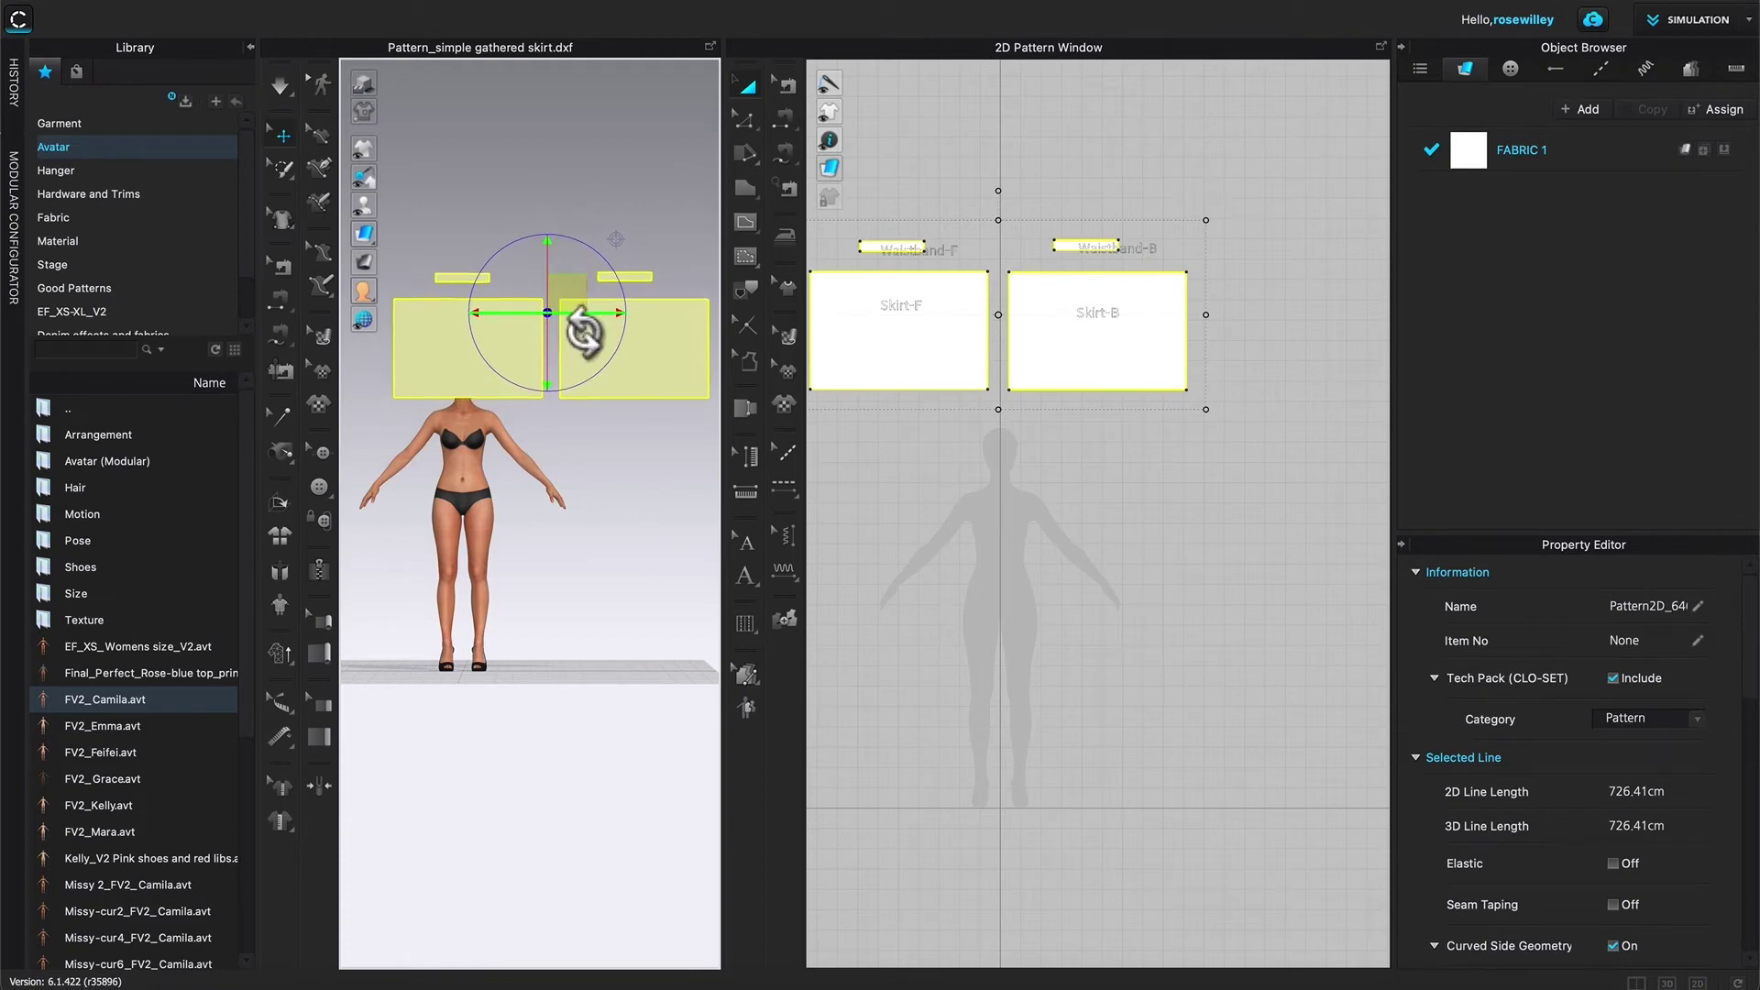
Step: Reset the patterns to their 2D arrangement positions and clear the selection
left_click(280, 570)
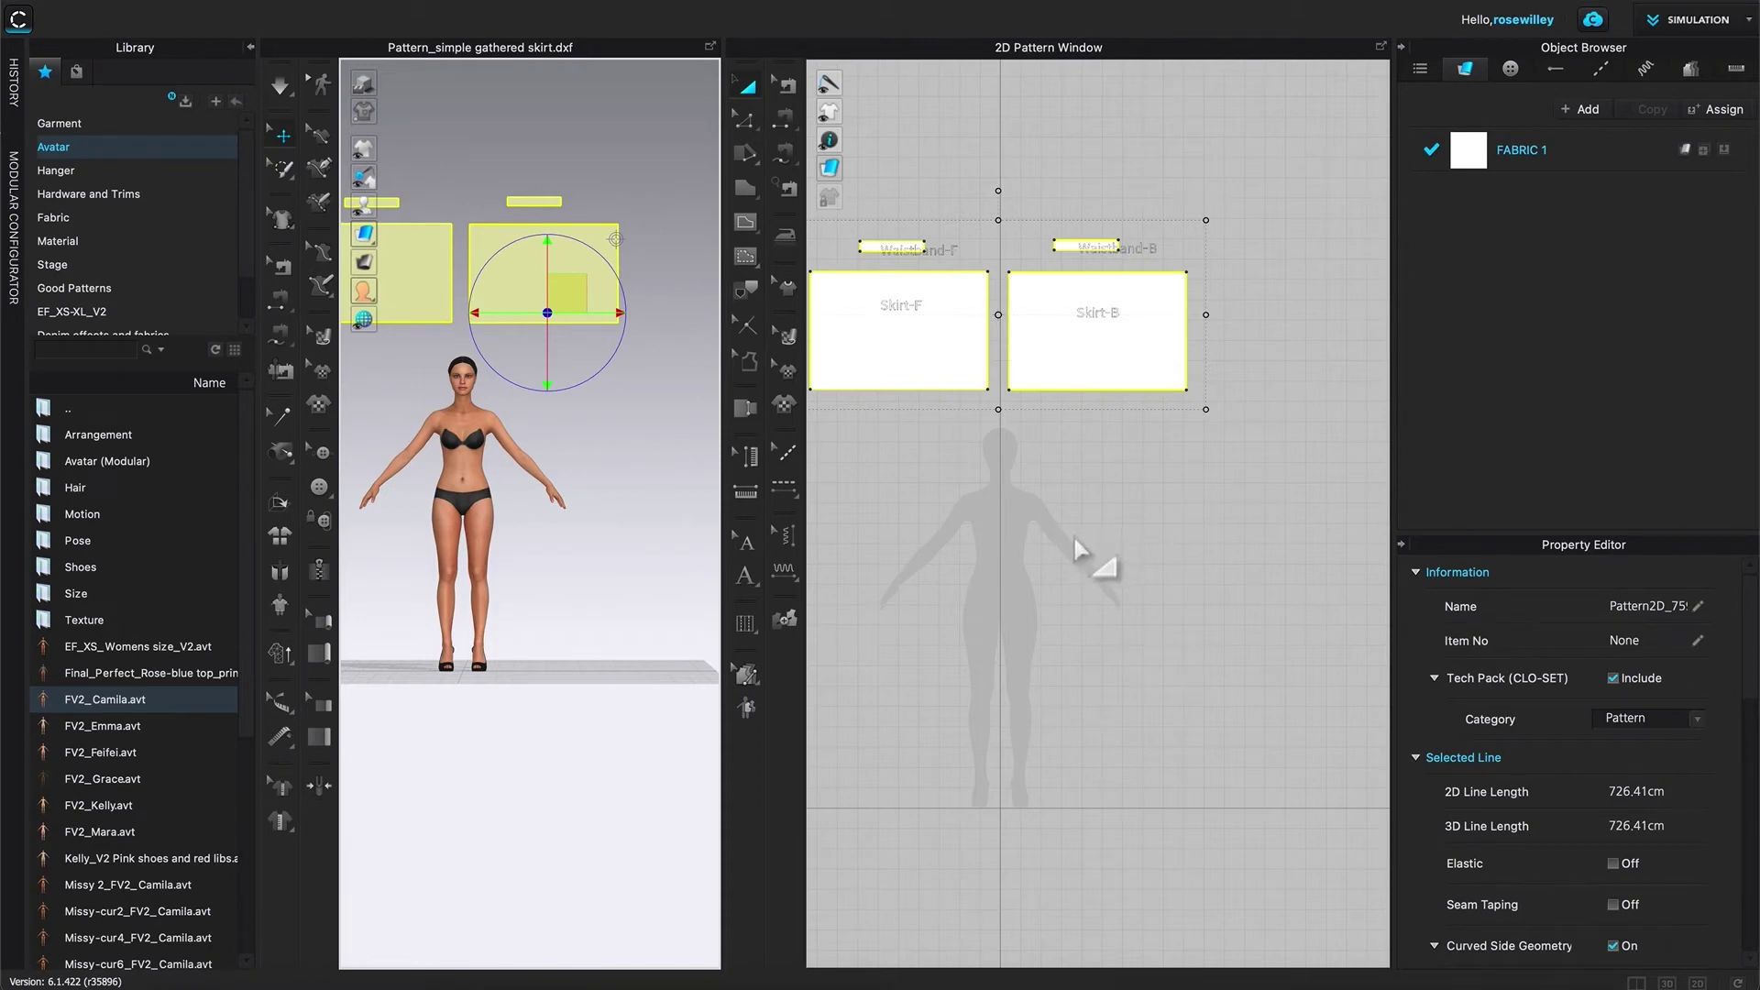
left_click(1176, 546)
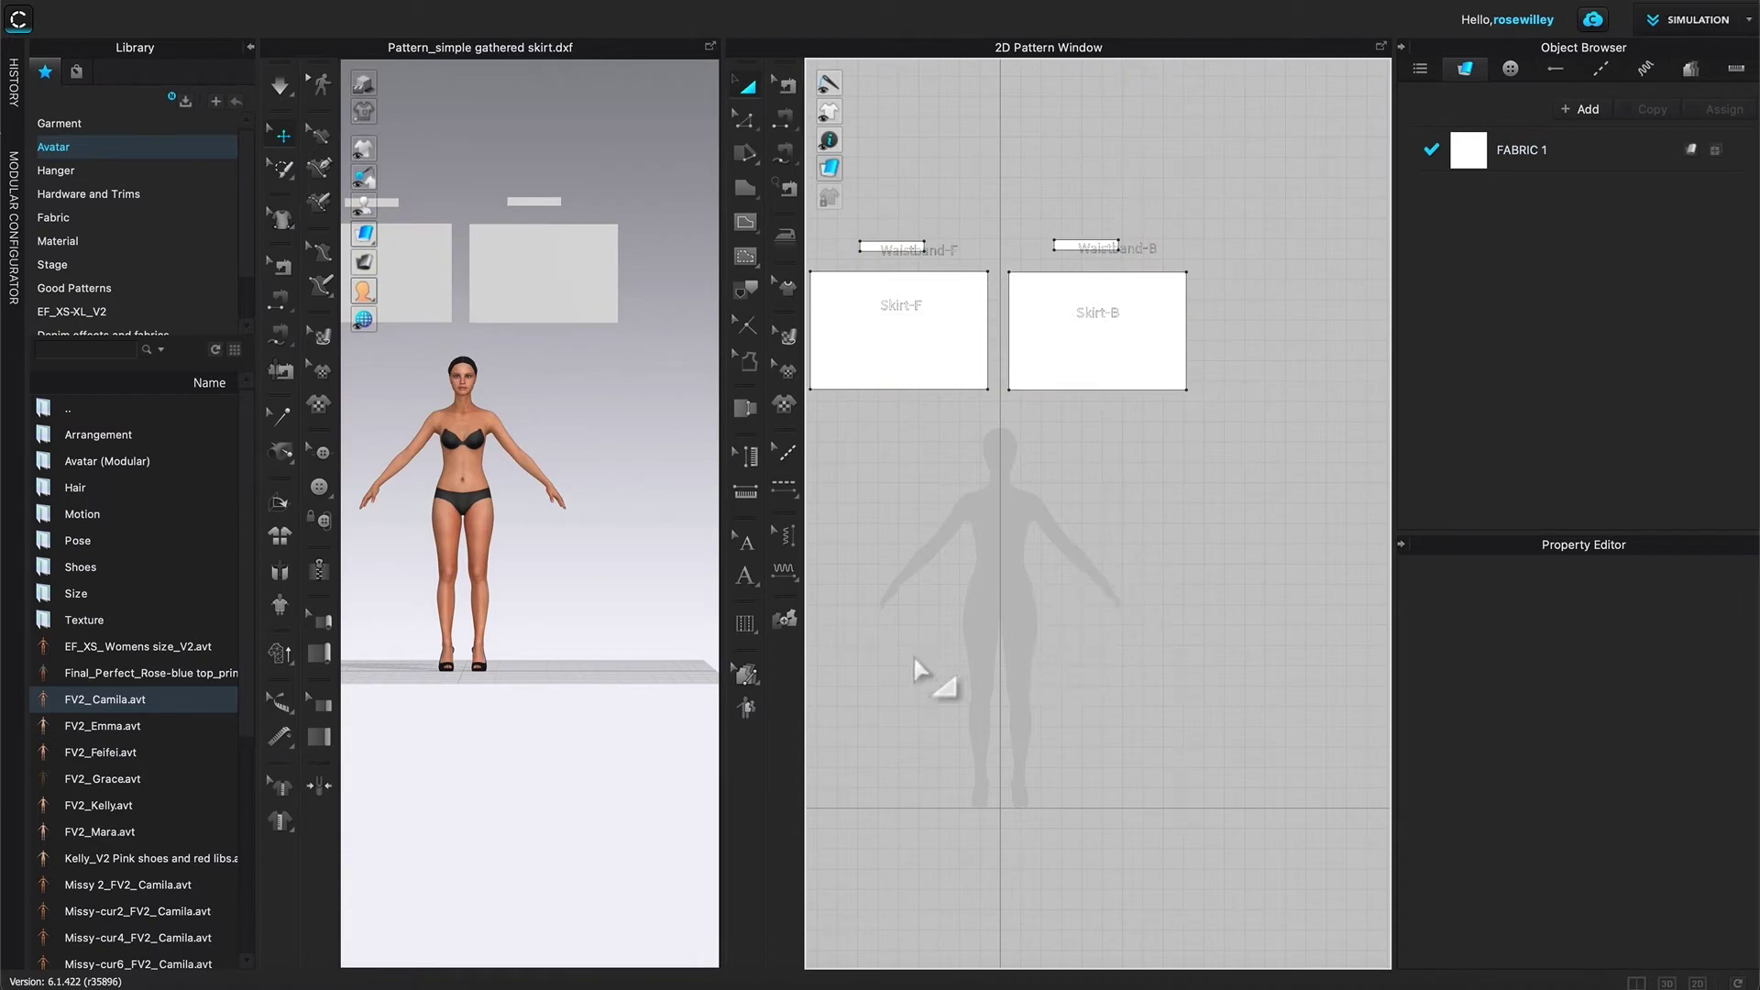
left_click_drag(937, 672, 1014, 660, "alt")
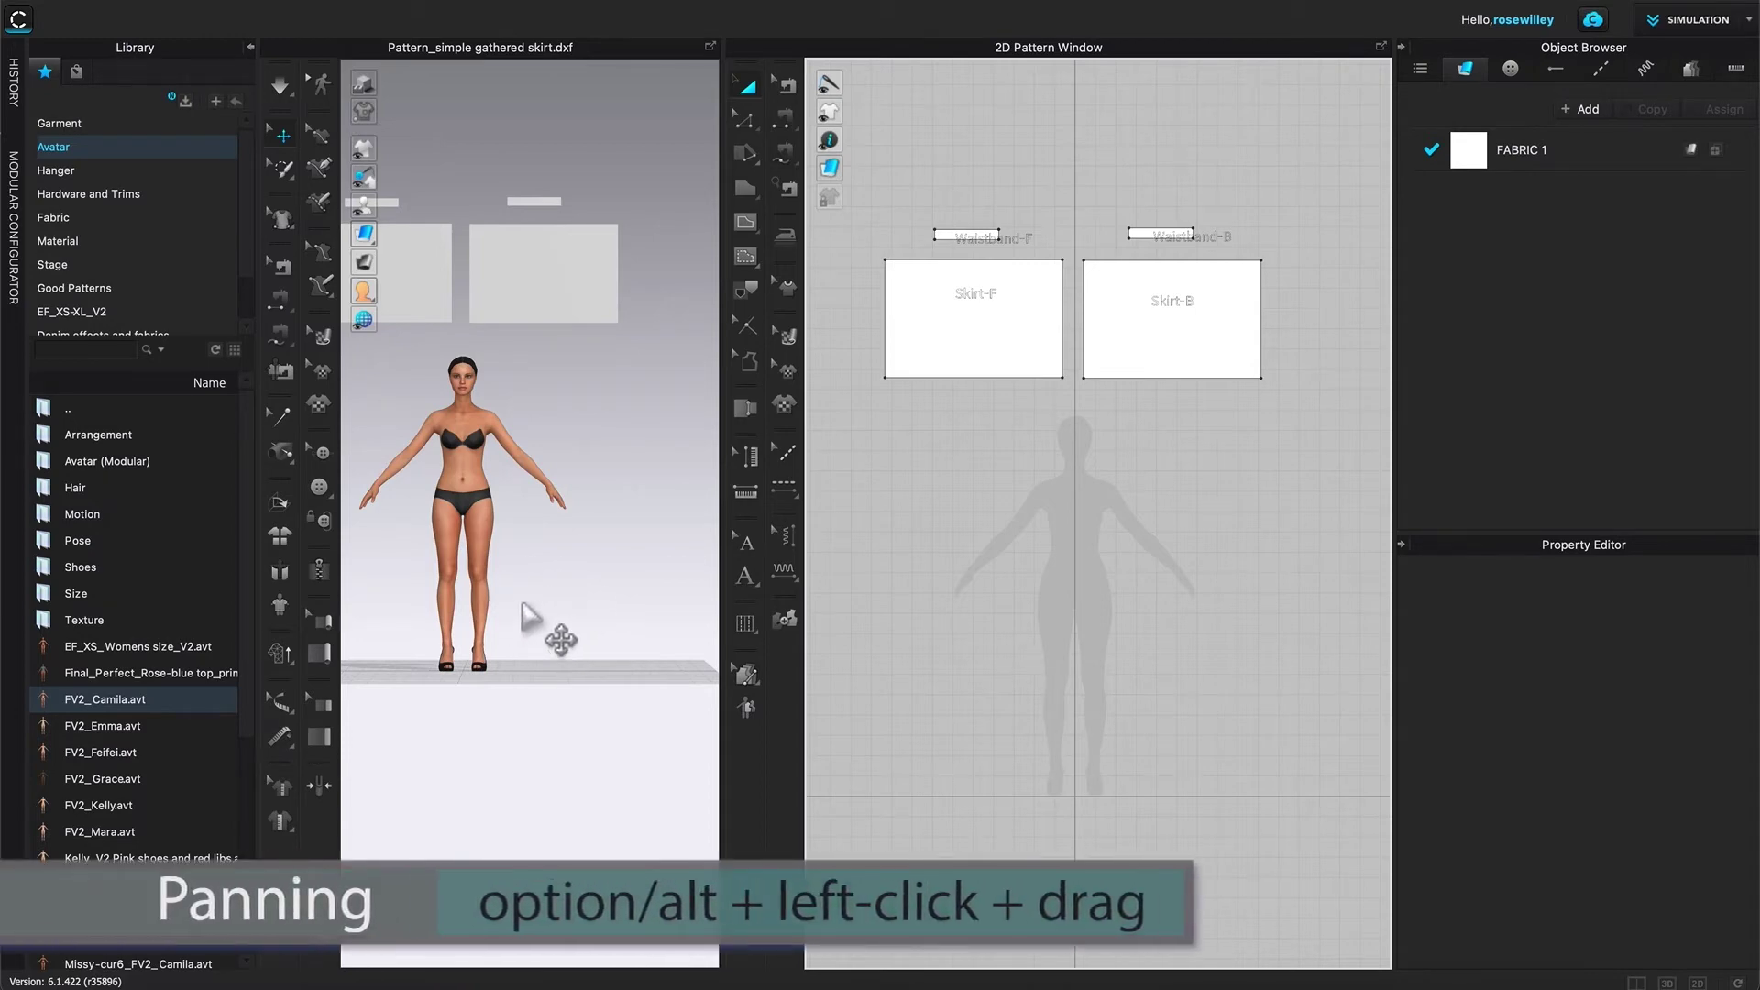
Step: Recentre the avatar in the 3D view and bring up the Avatar Display options
left_click_drag(529, 632, 609, 719, "alt")
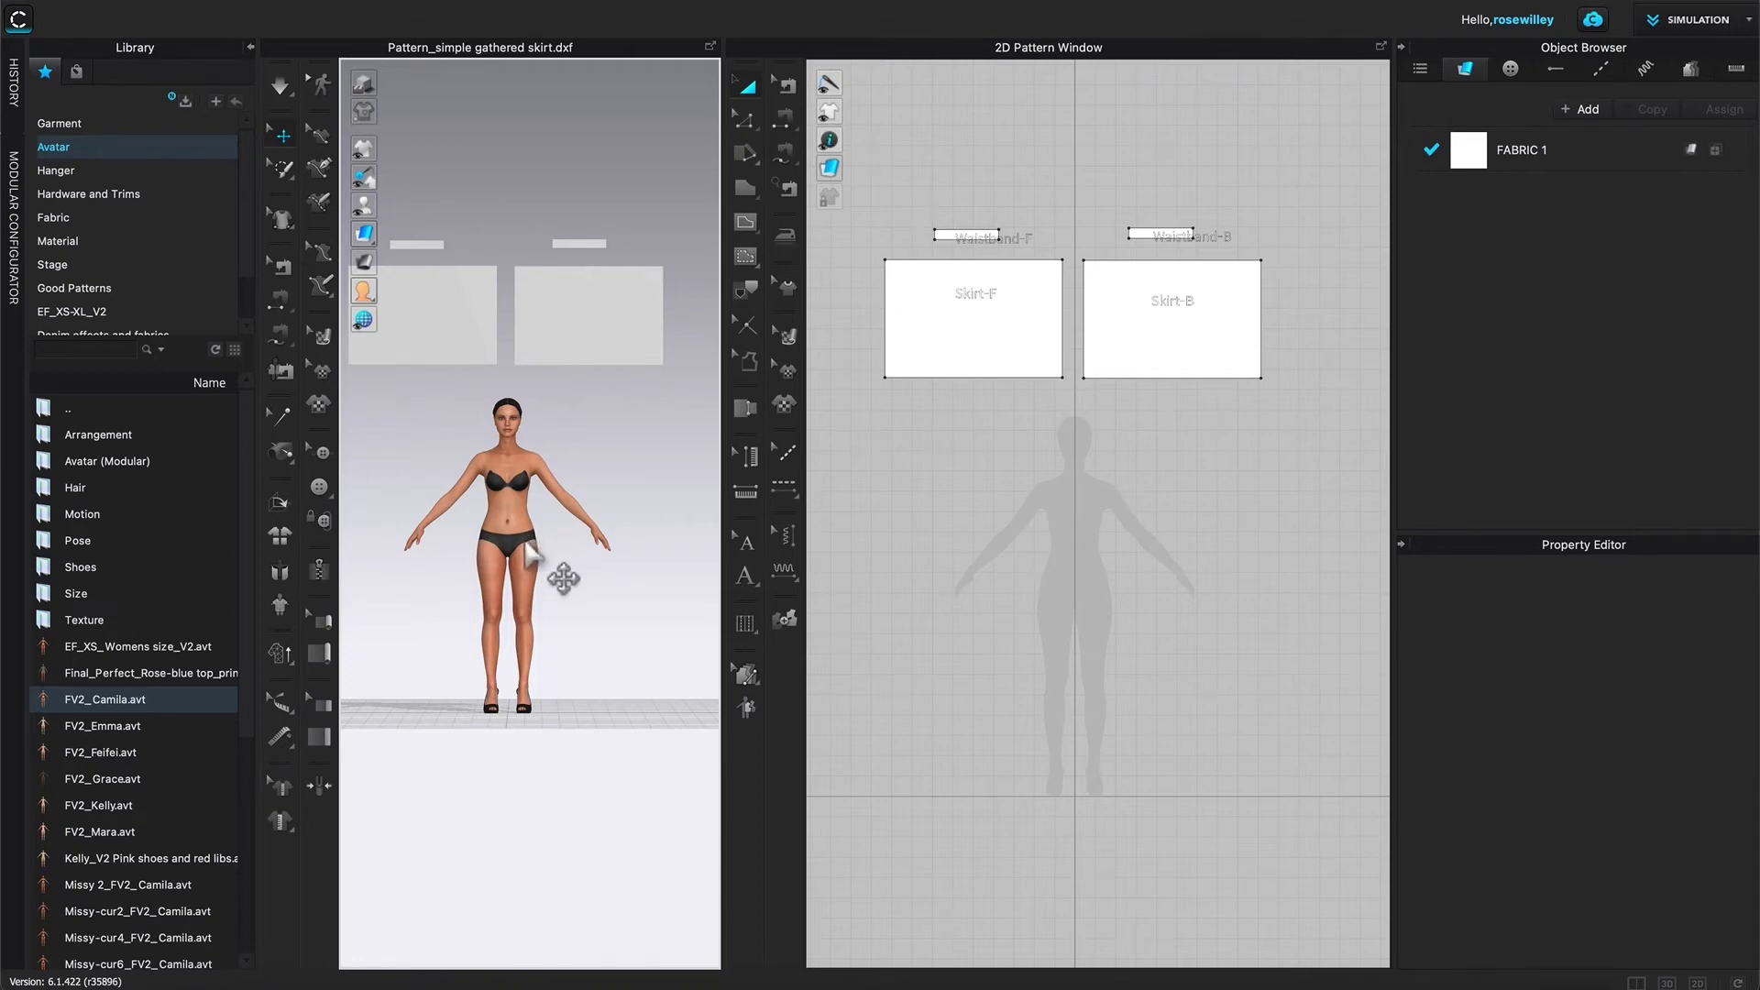
mouse_move(367, 157)
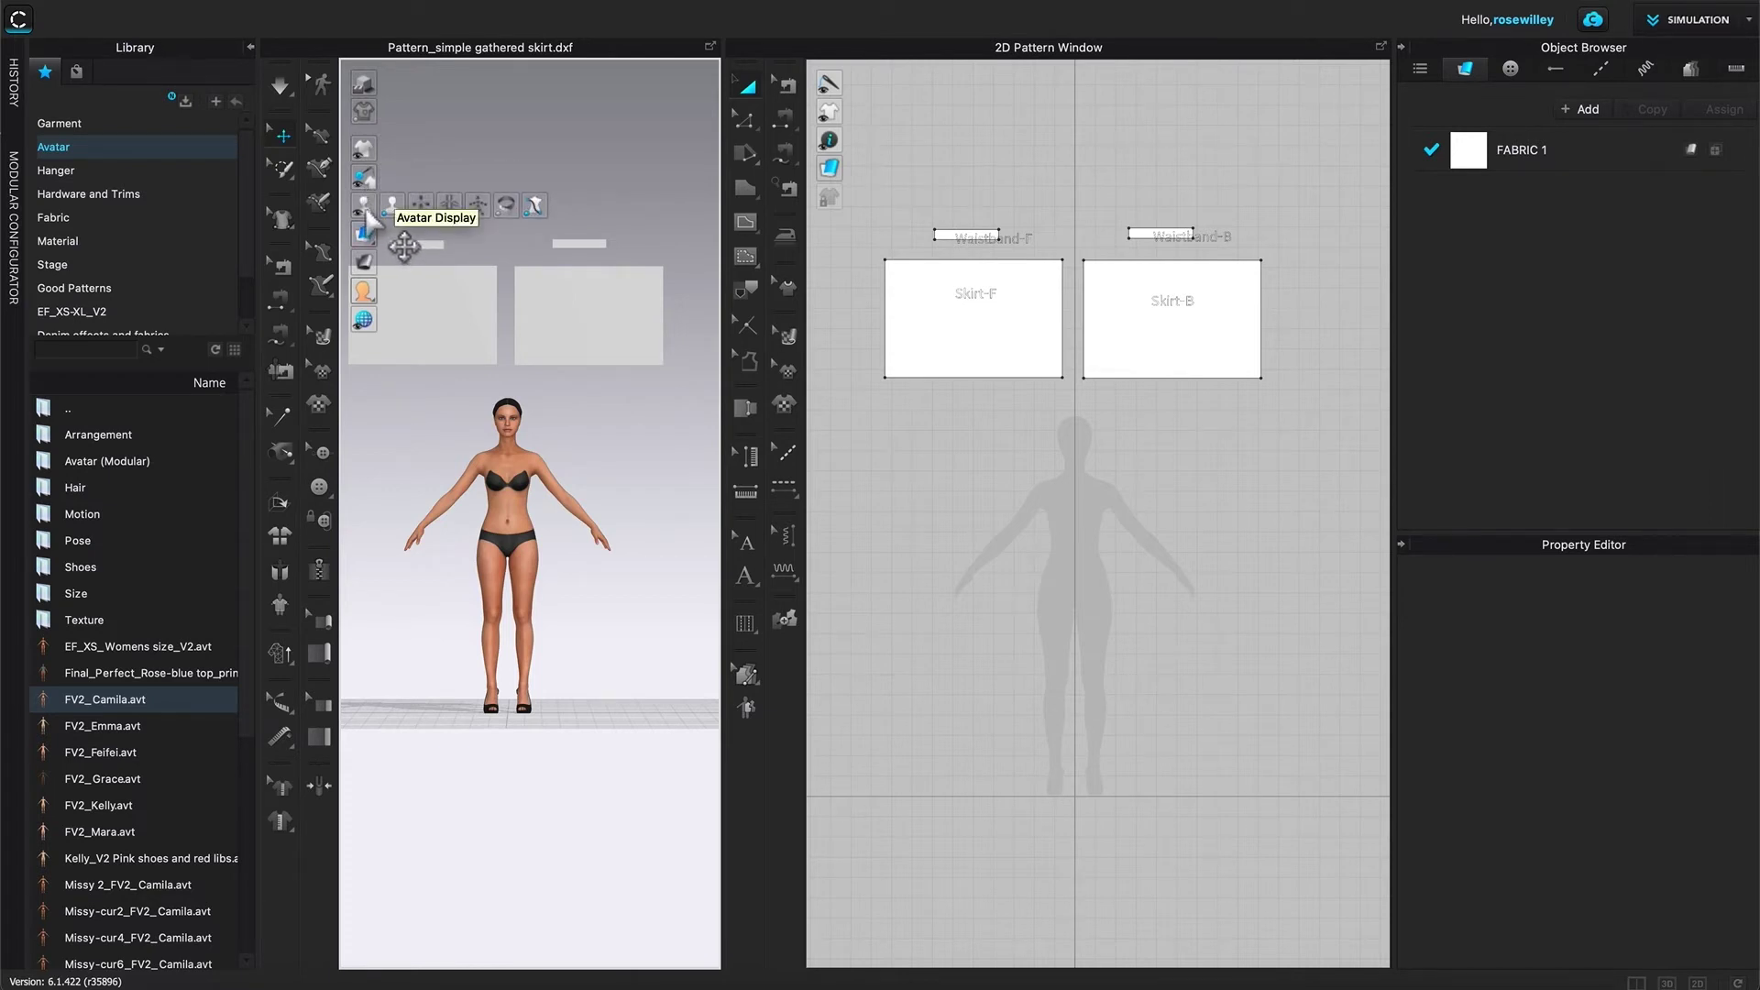
Step: Show the avatar's arrangement points and zoom in closer on her body
left_click(419, 205)
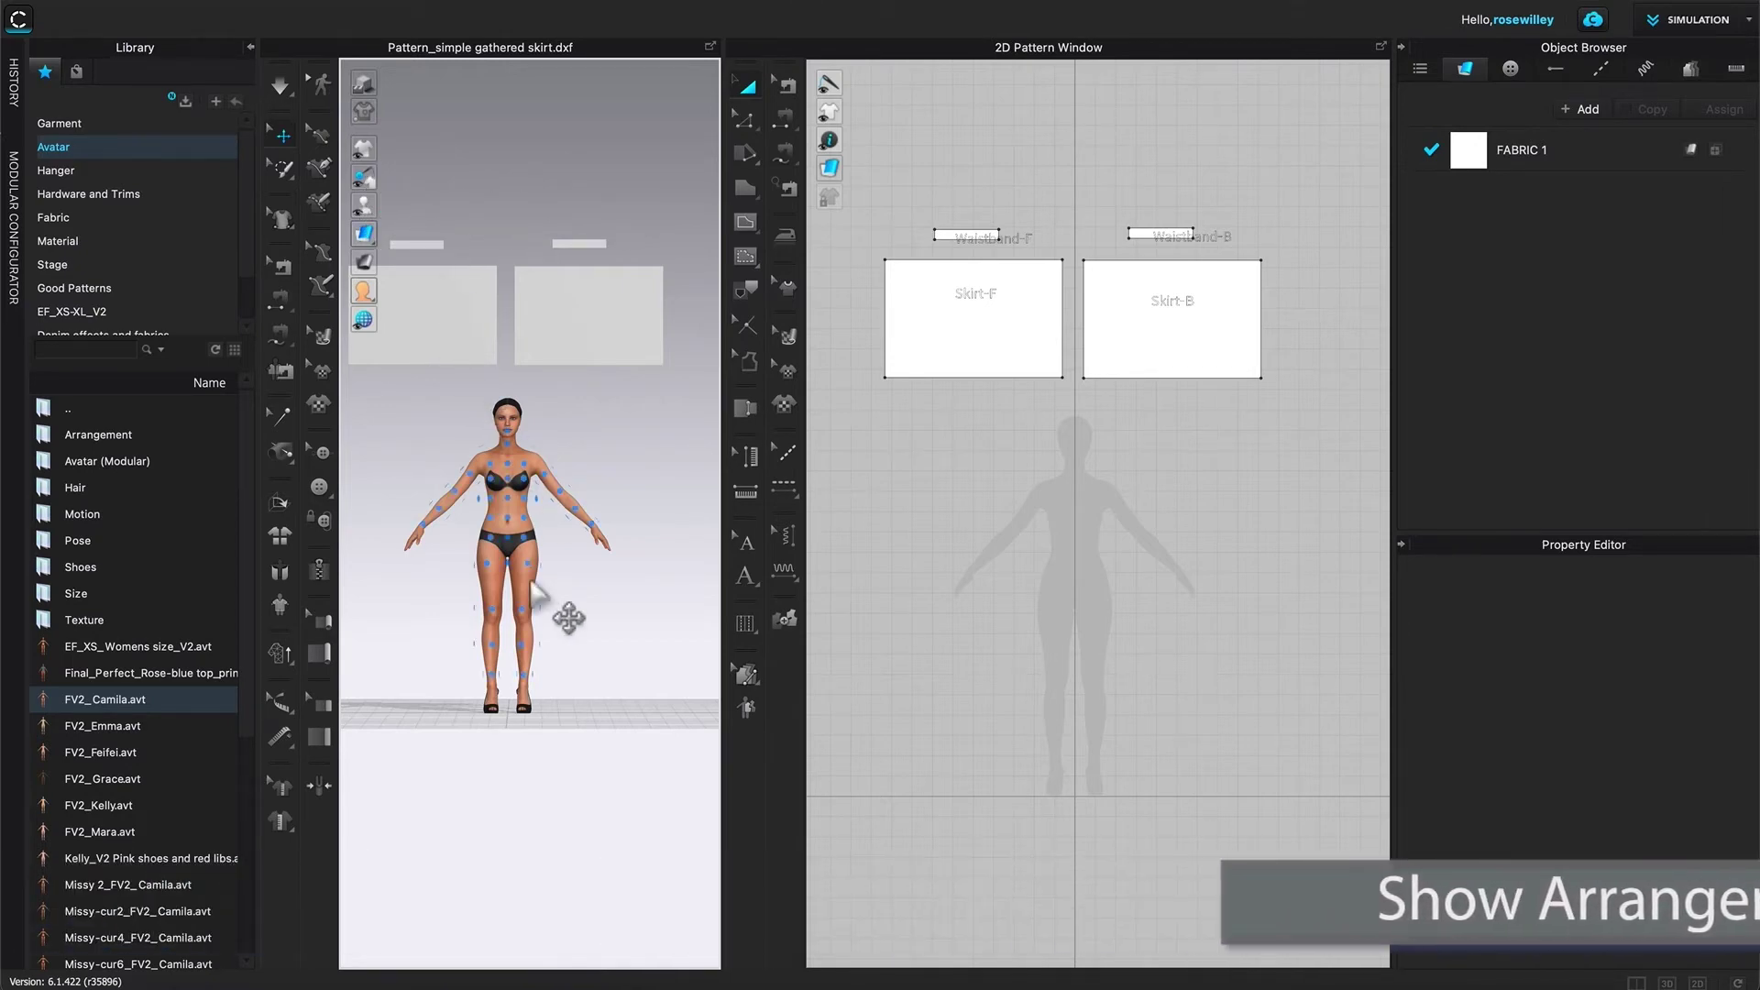
scroll(511, 582, "up", 3)
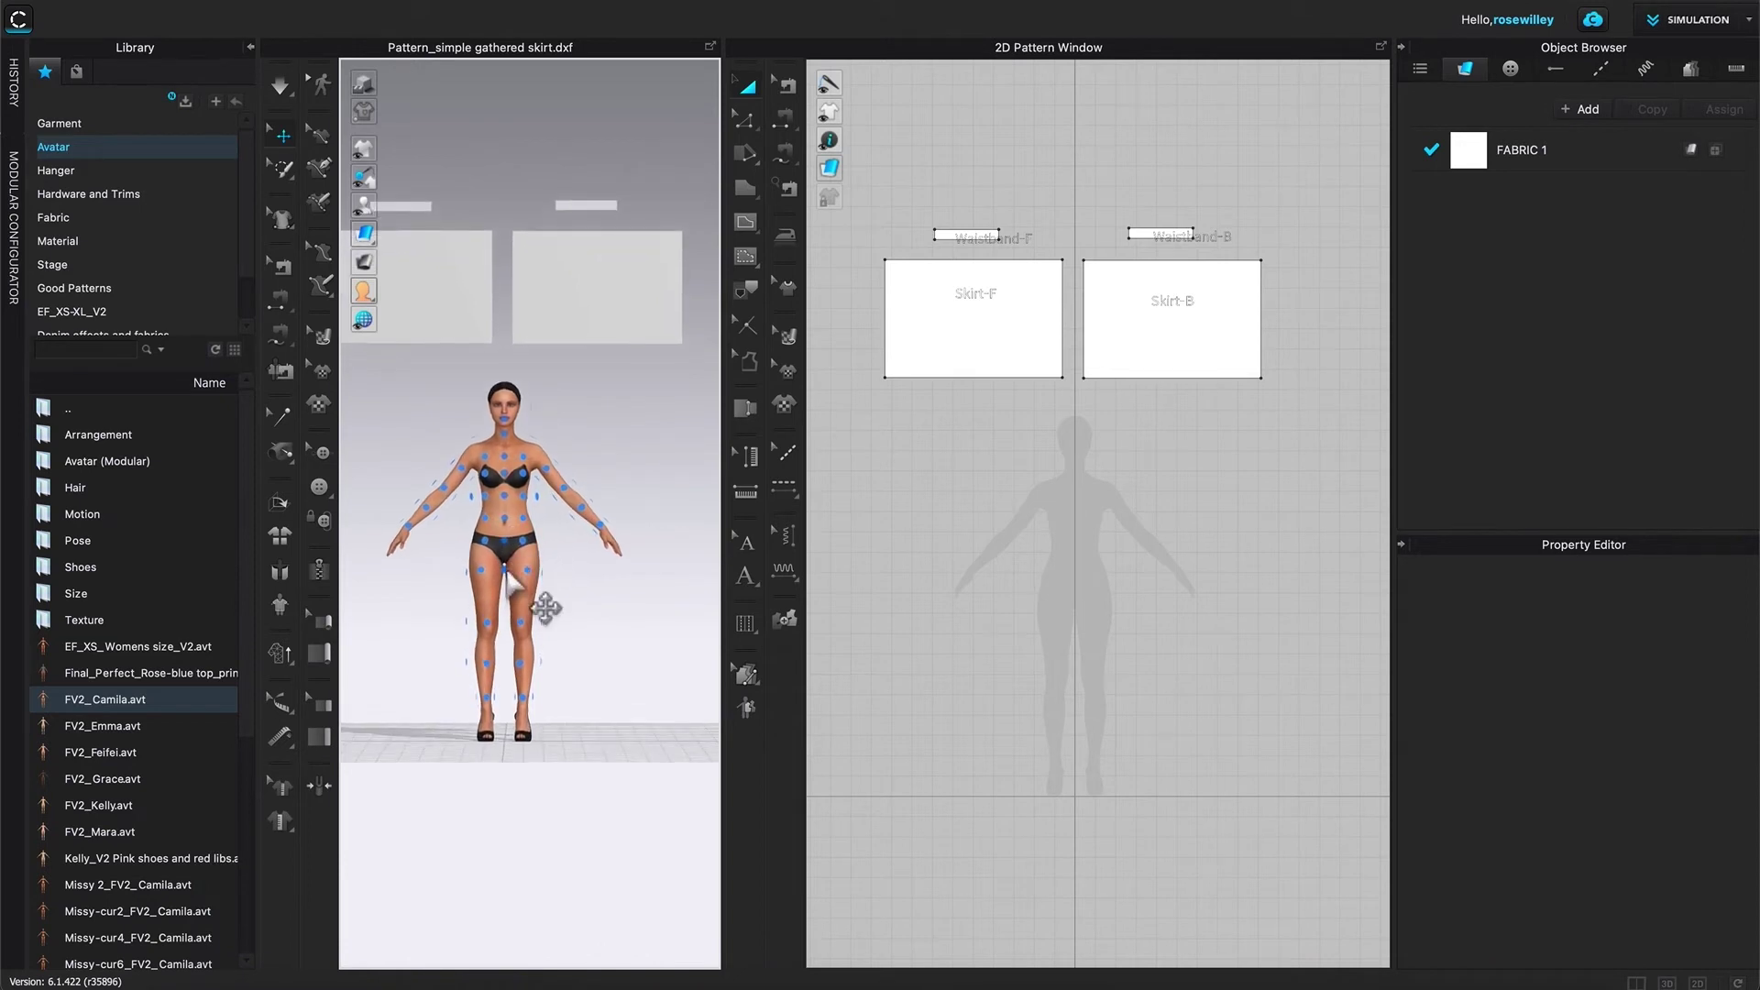
scroll(510, 582, "up", 4)
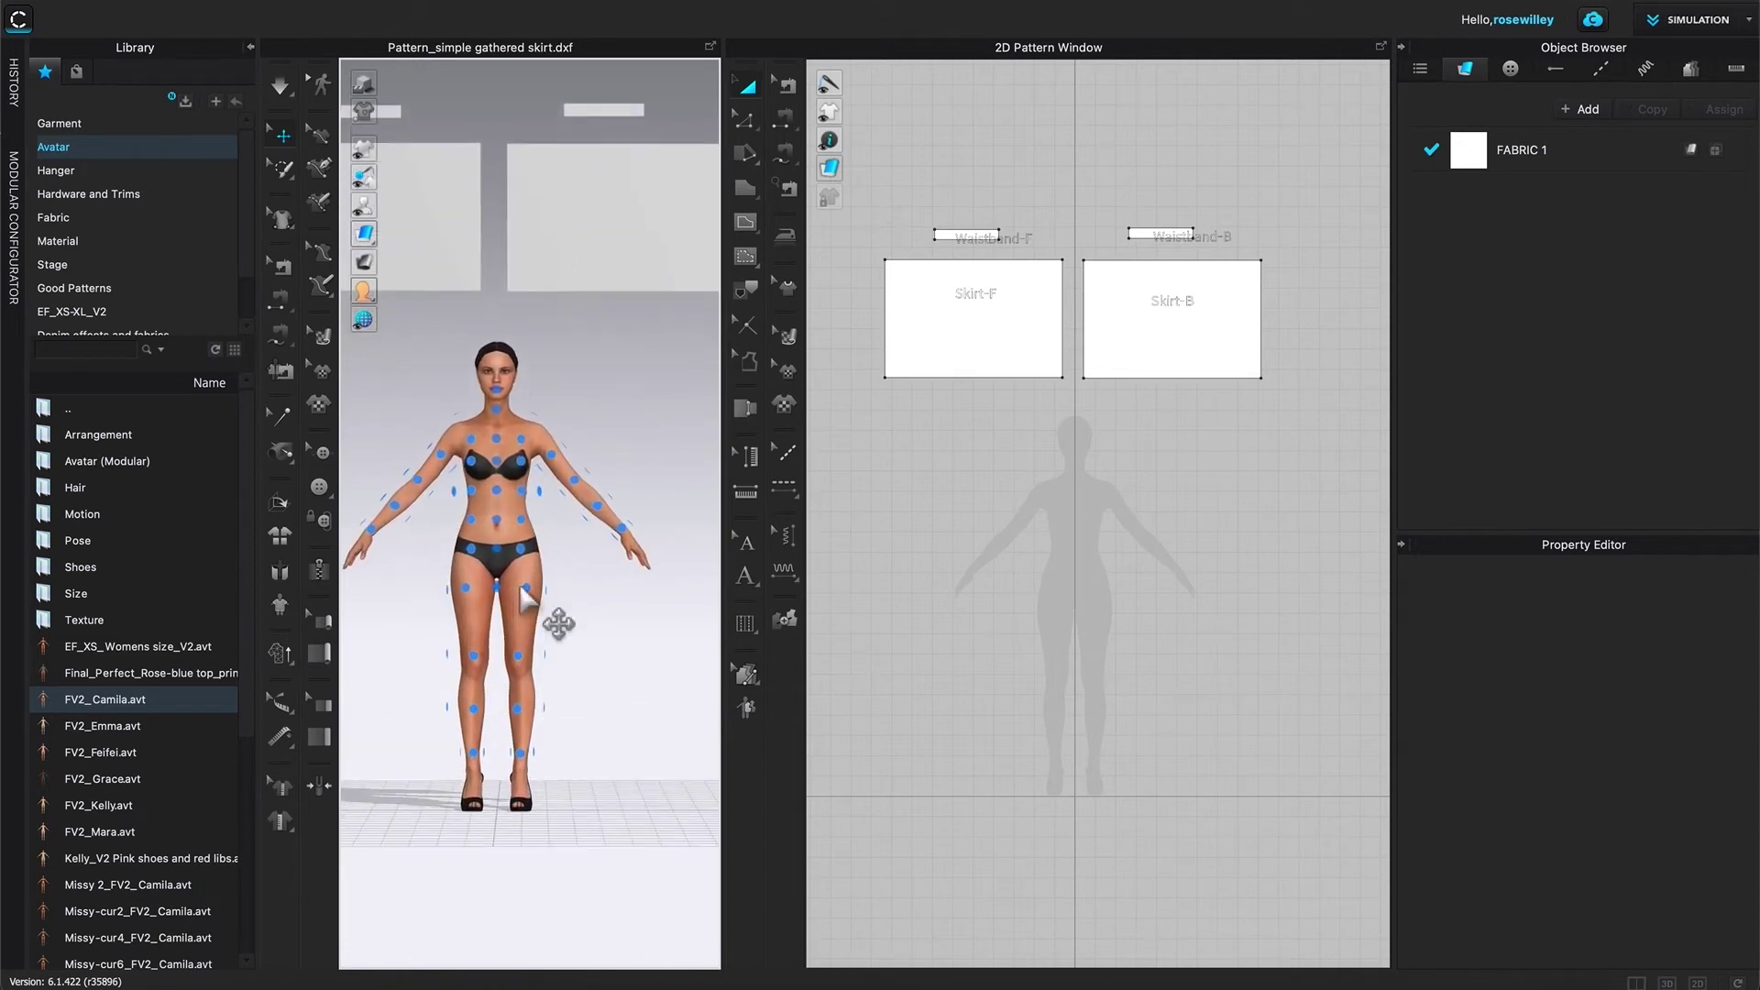
scroll(532, 606, "up", 2)
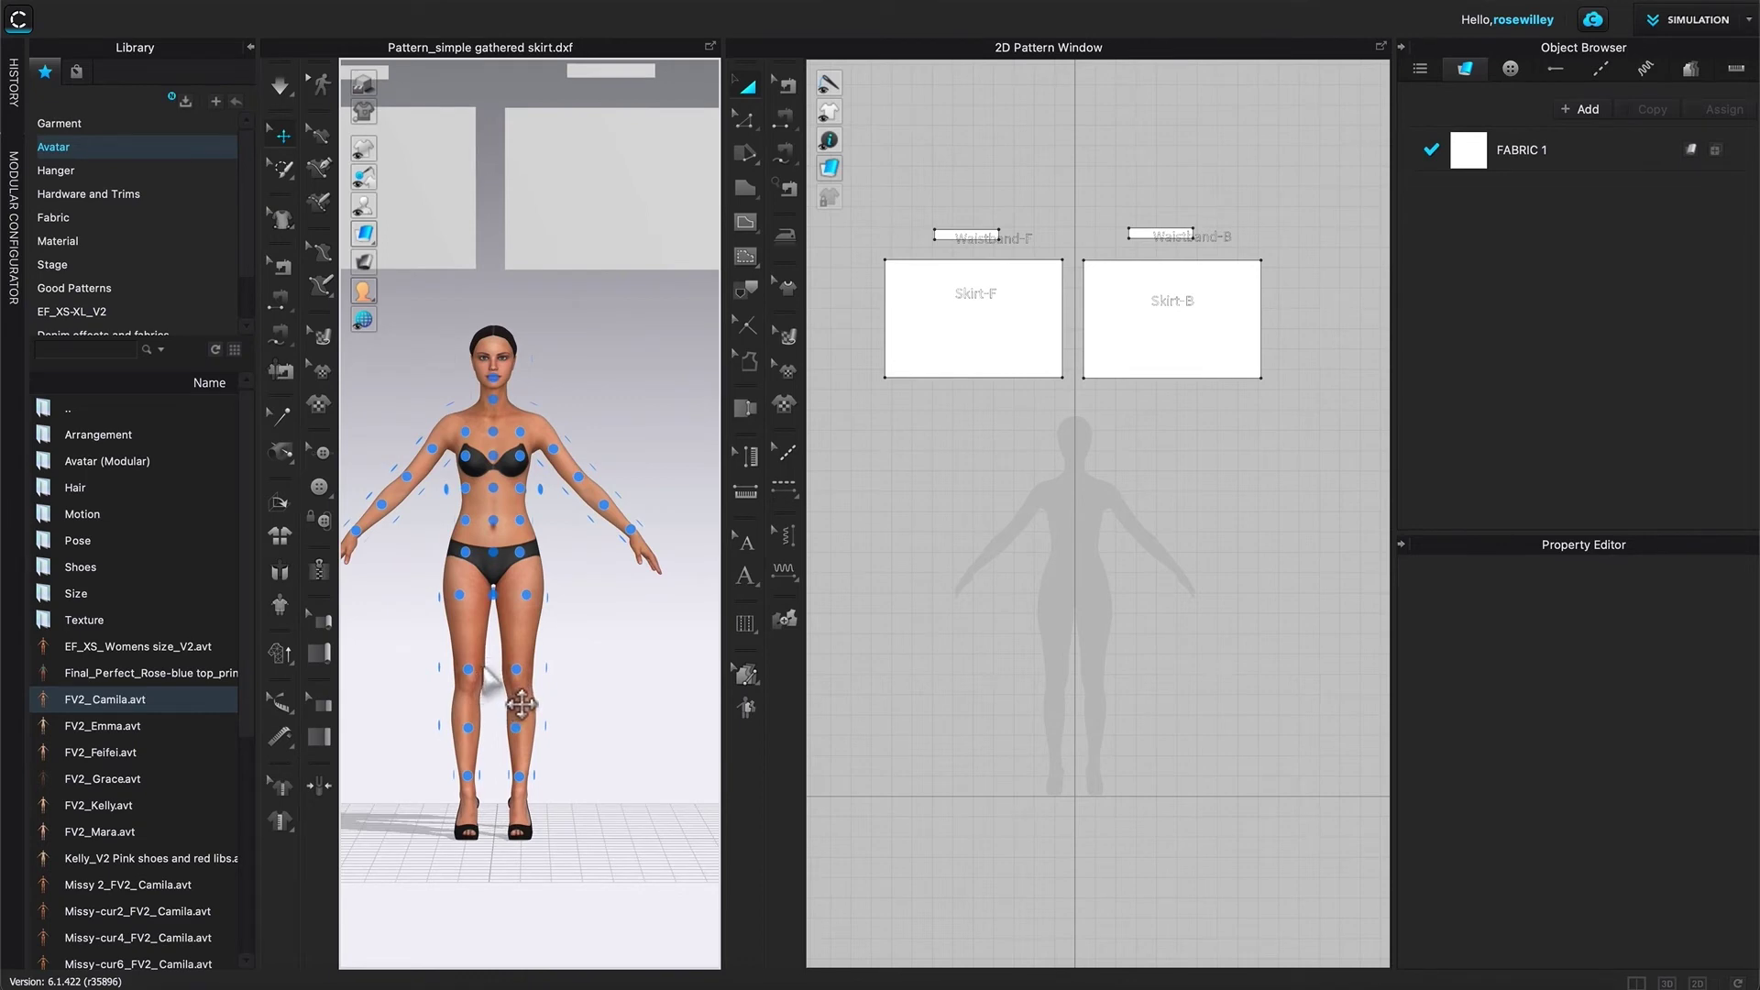
left_click(1013, 345)
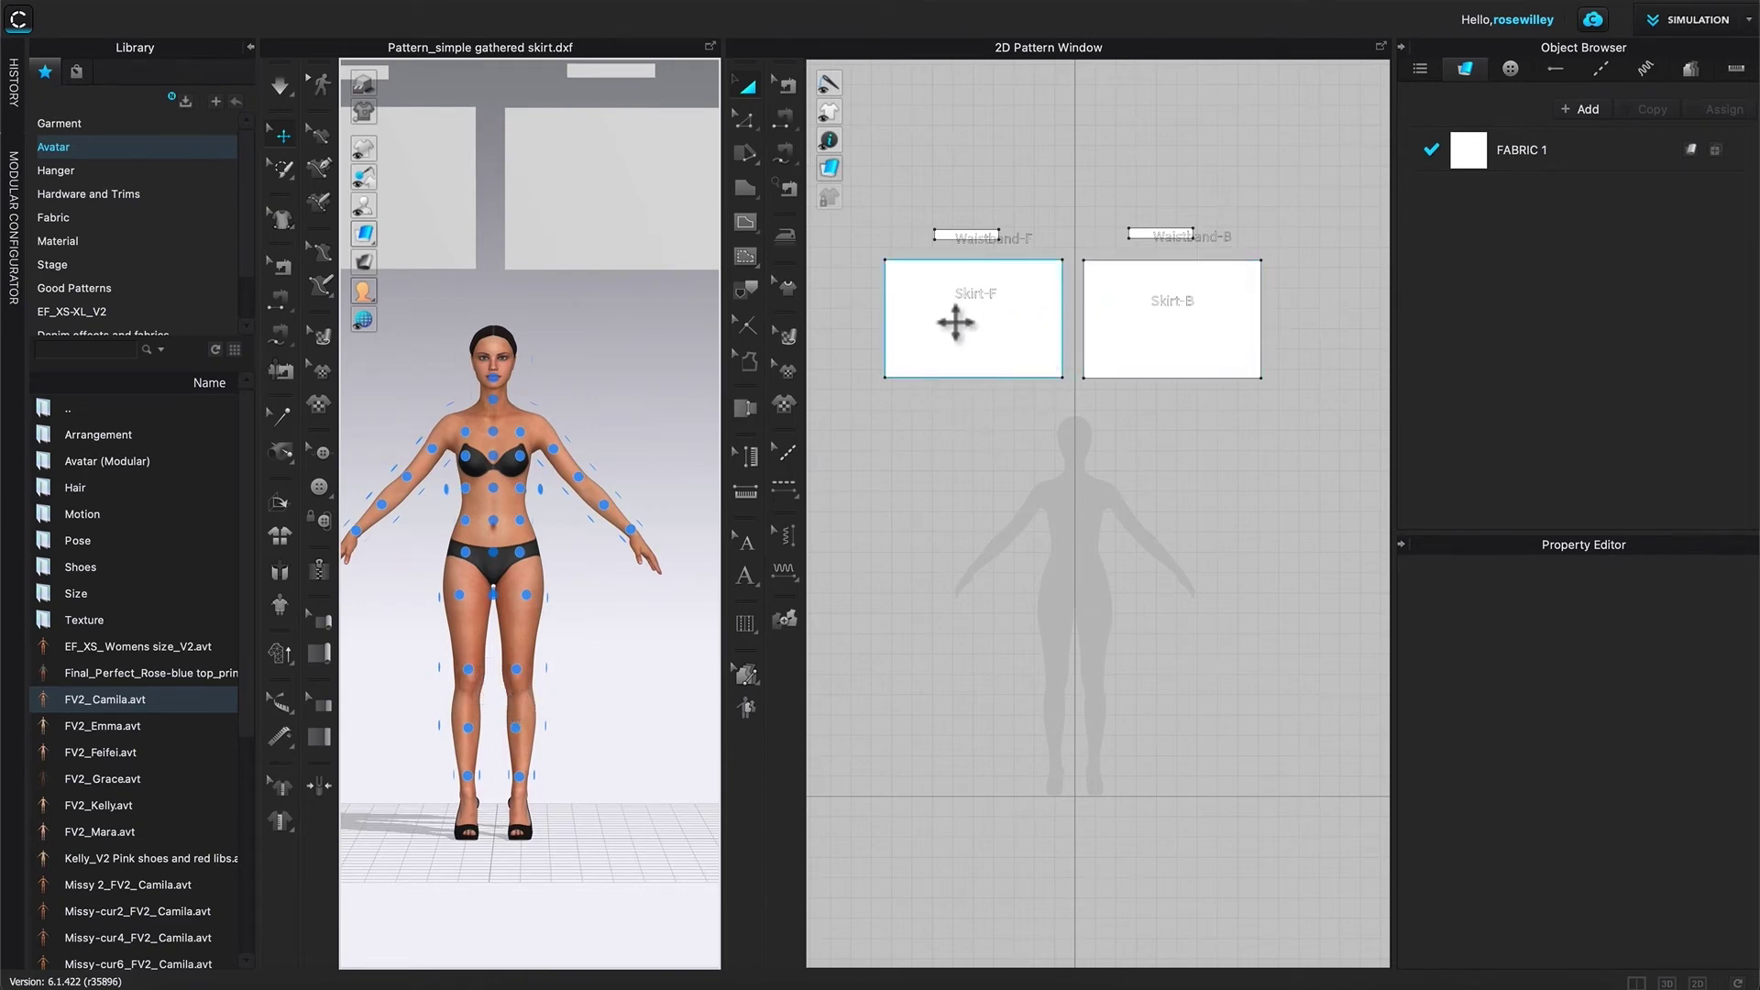
left_click(821, 299)
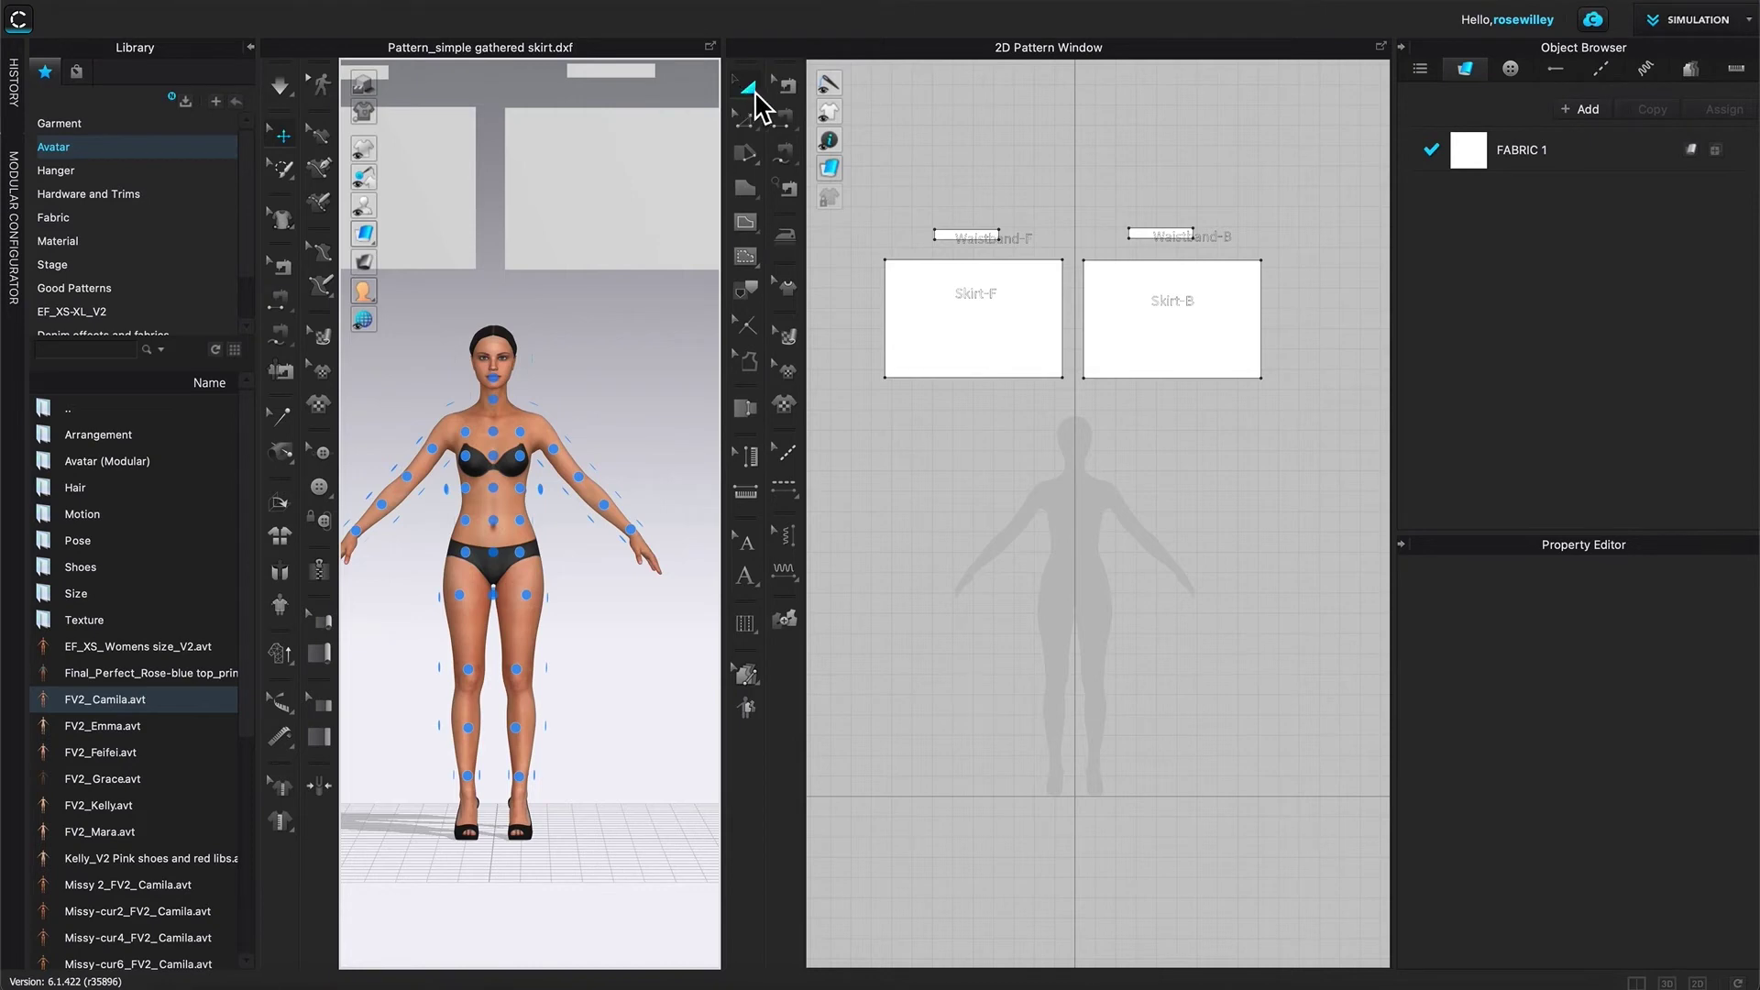
Step: Place Skirt-F and Waistband-F together on the avatar's front-centre arrangement point
left_click_drag(861, 145, 1070, 532)
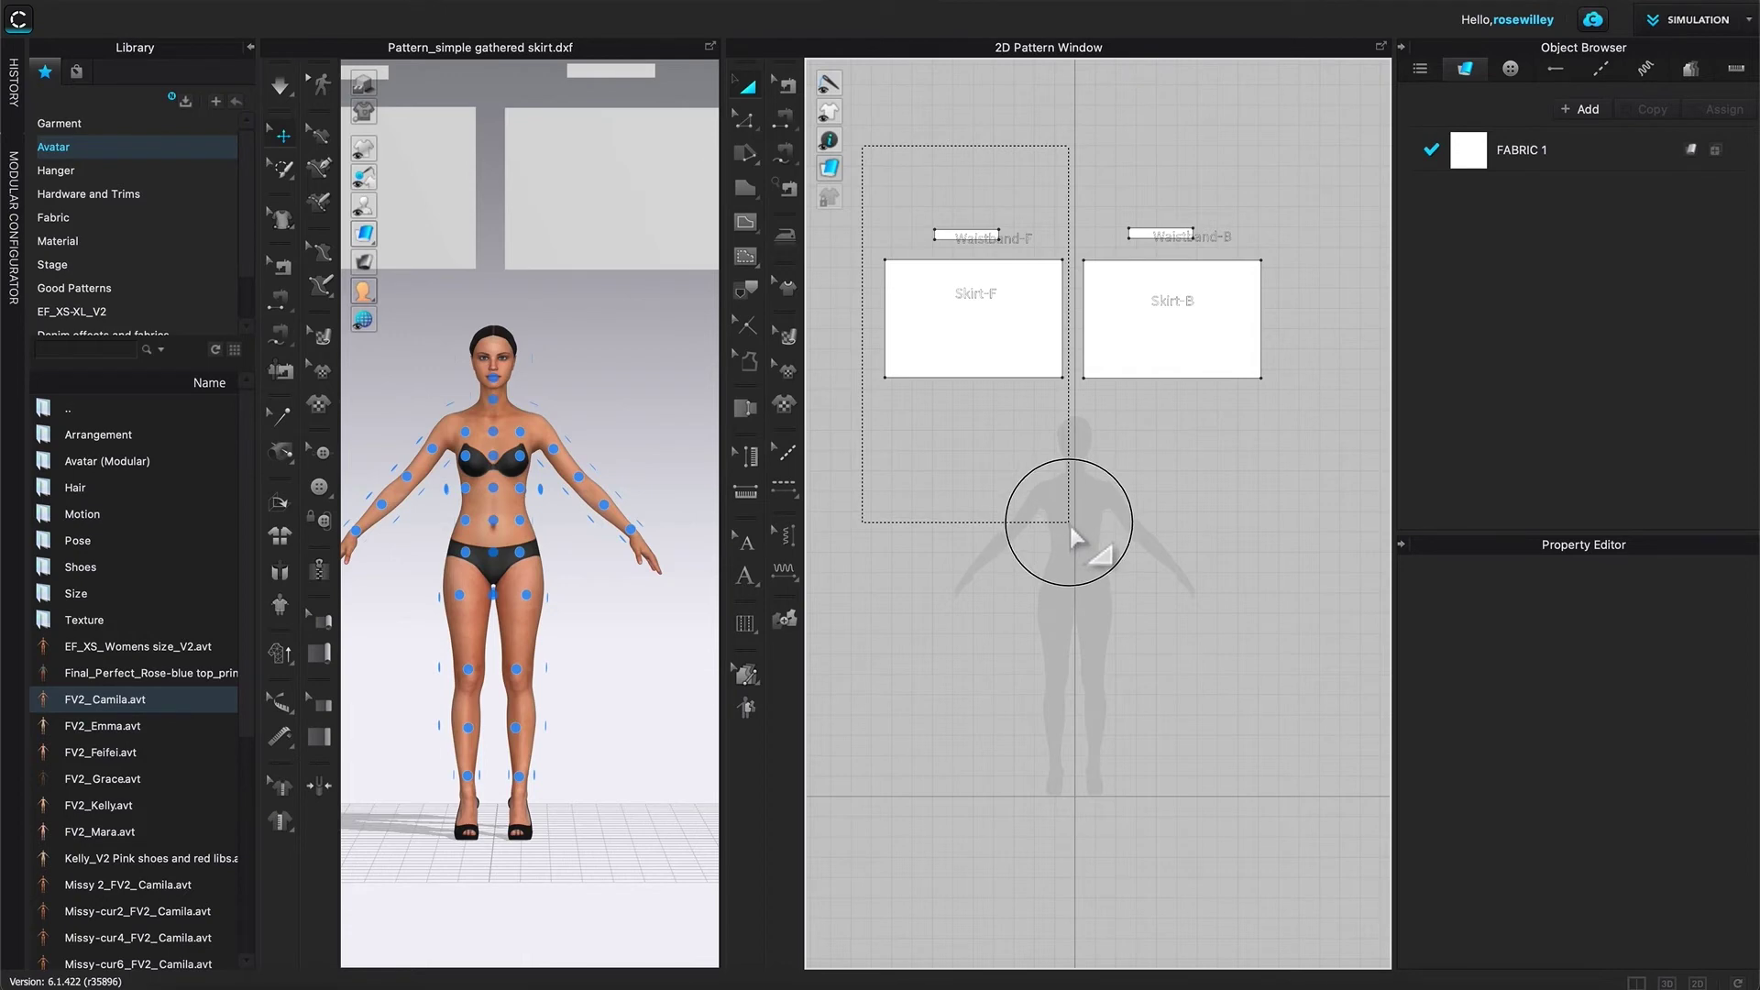
left_click_drag(1070, 533, 1068, 536)
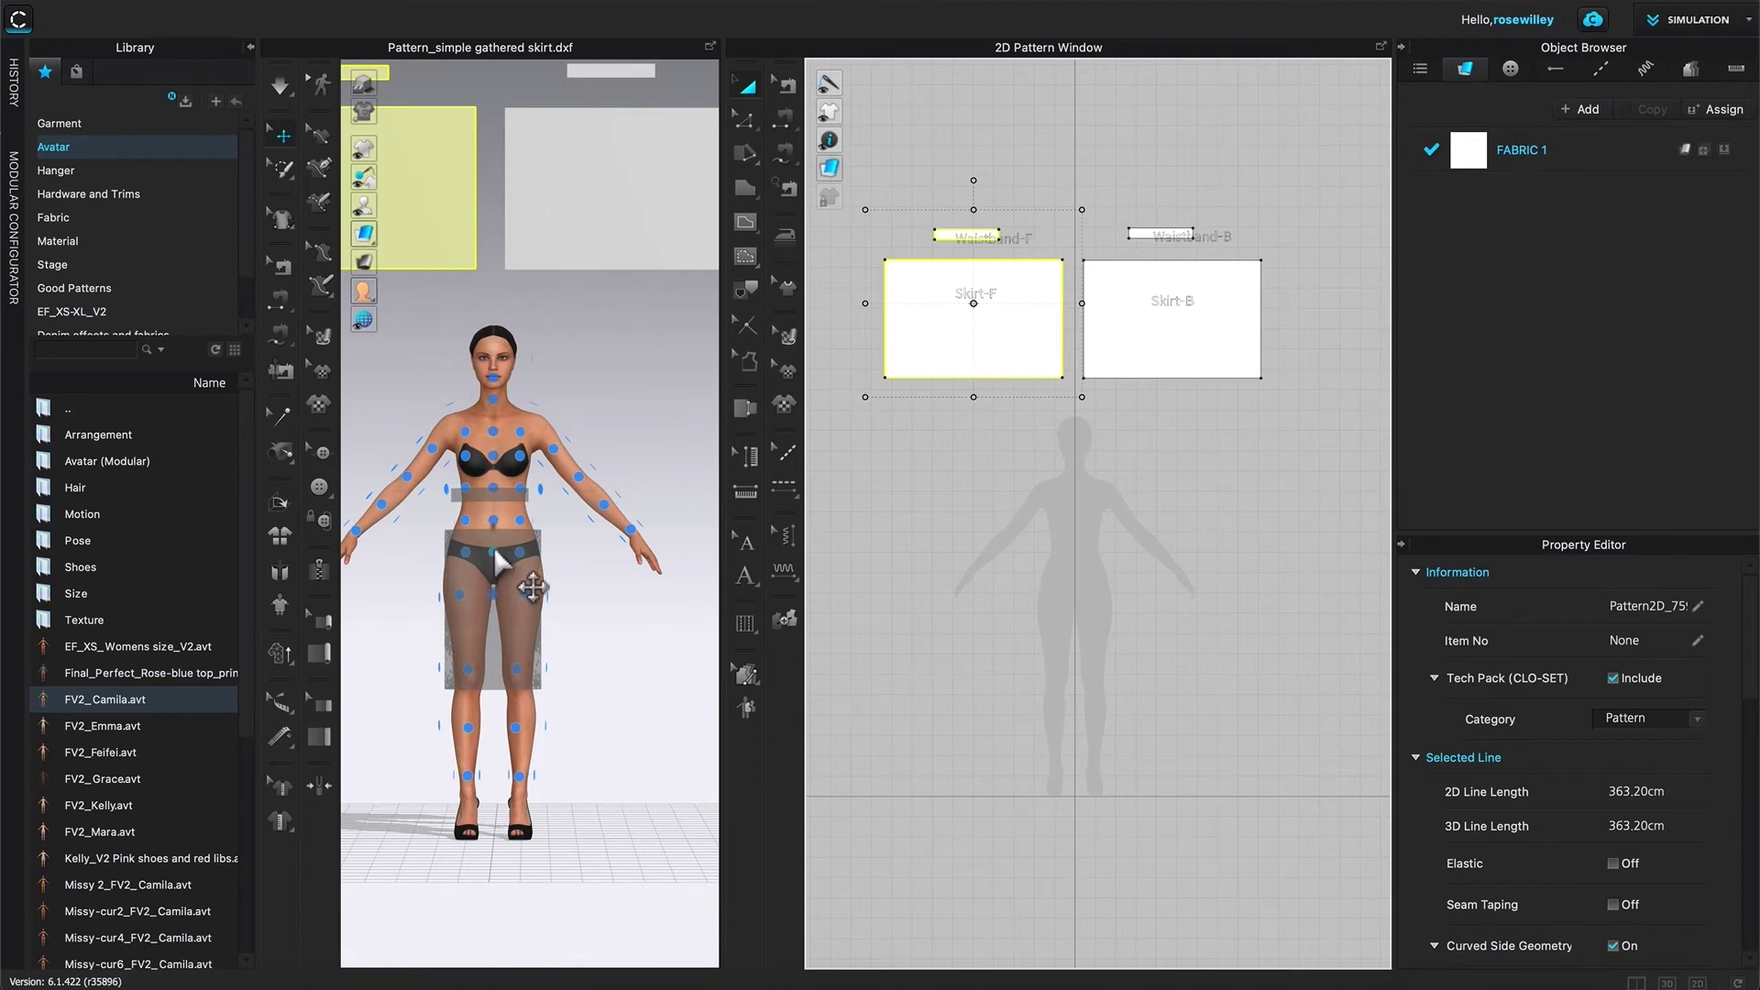
left_click(495, 564)
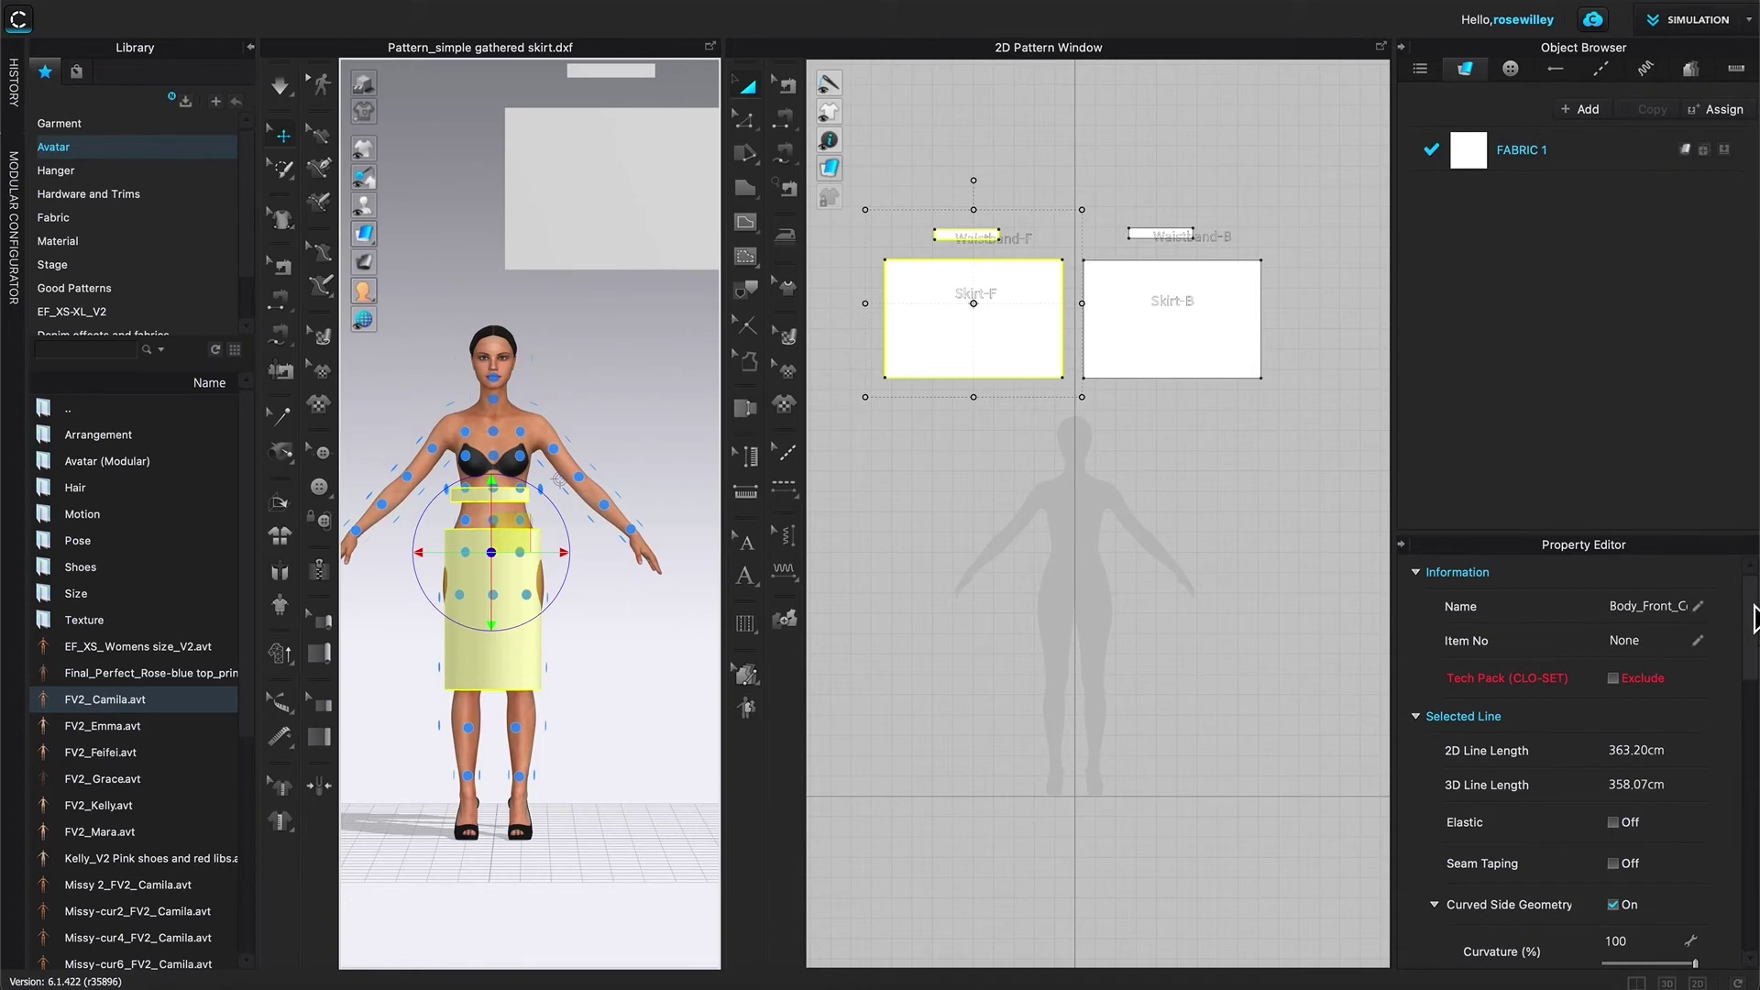
Step: Set the front pieces' arrangement Offset to 100 in the Property Editor
left_click_drag(1746, 612, 1751, 903)
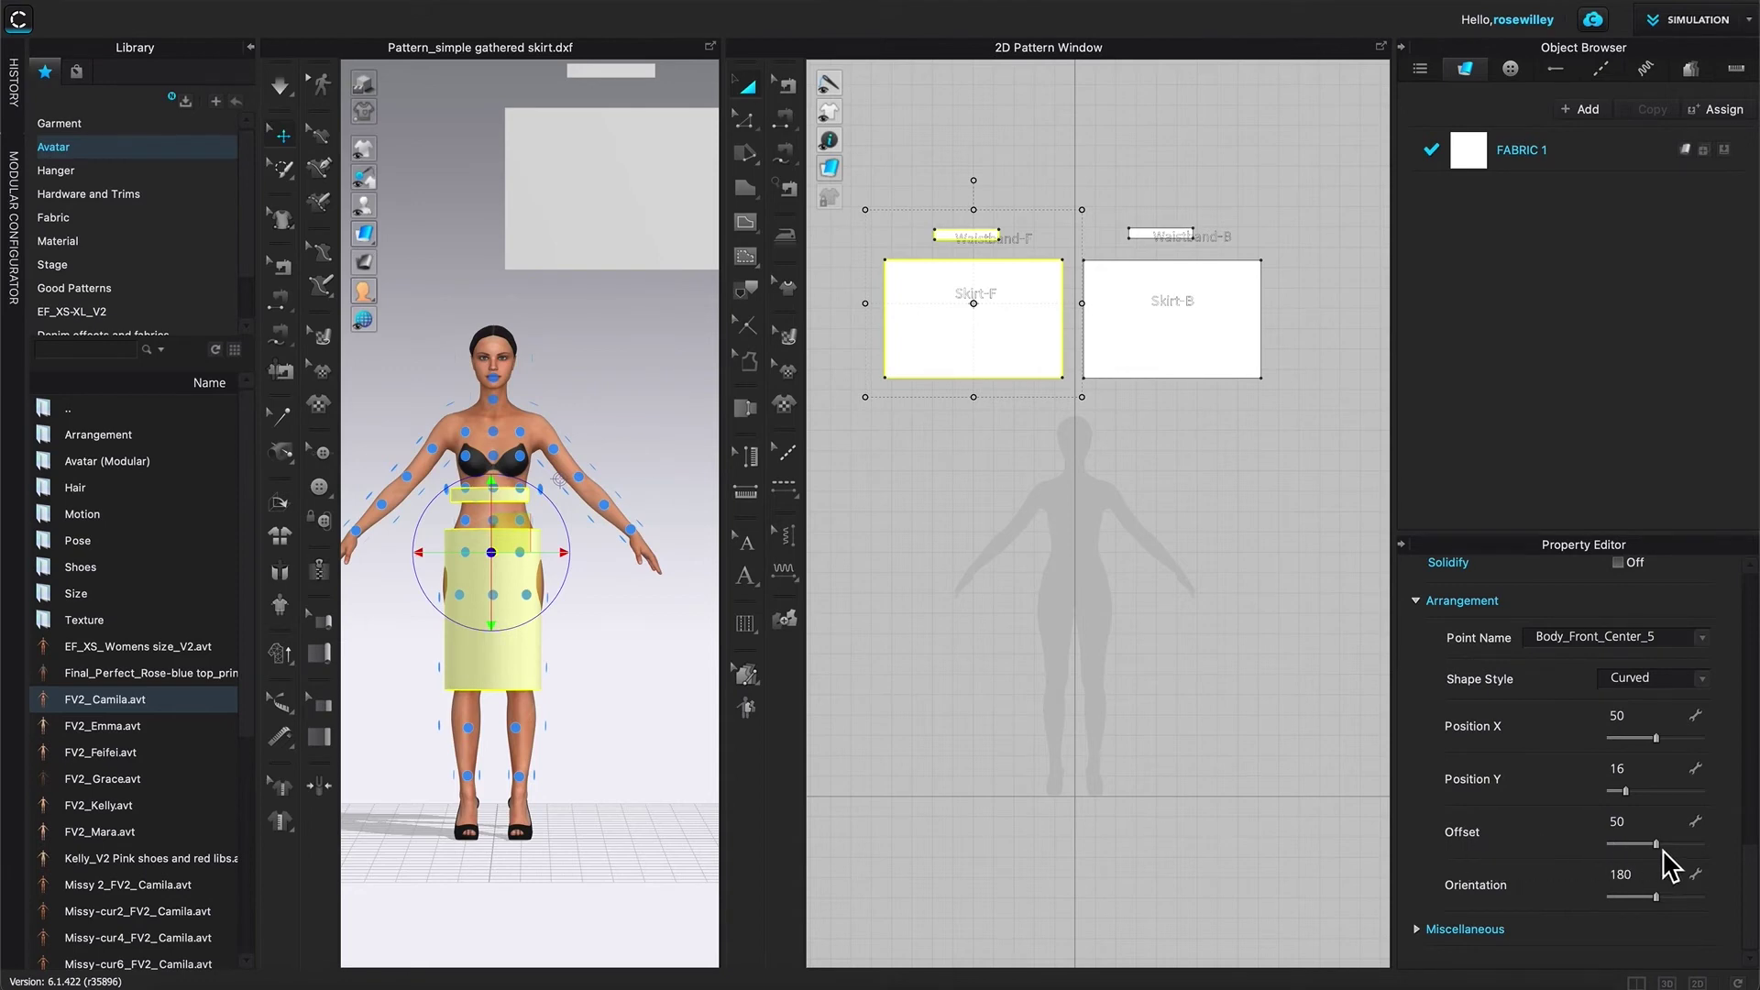
left_click_drag(1662, 852, 1727, 861)
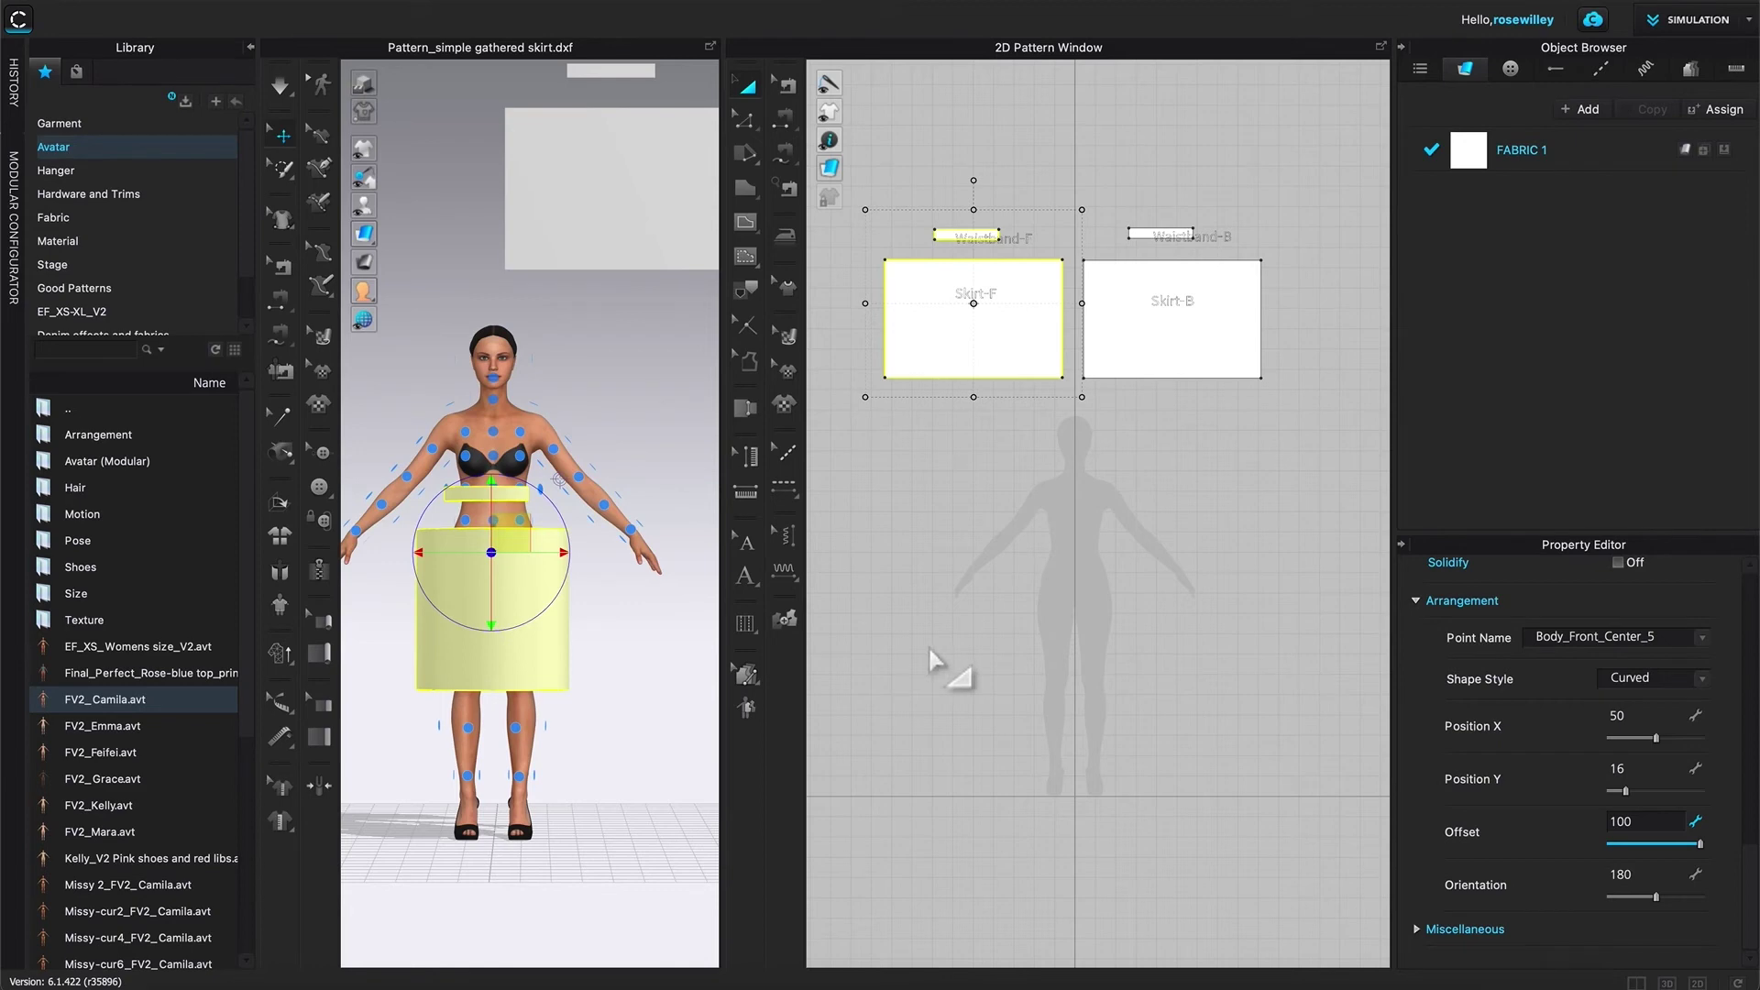
left_click(944, 628)
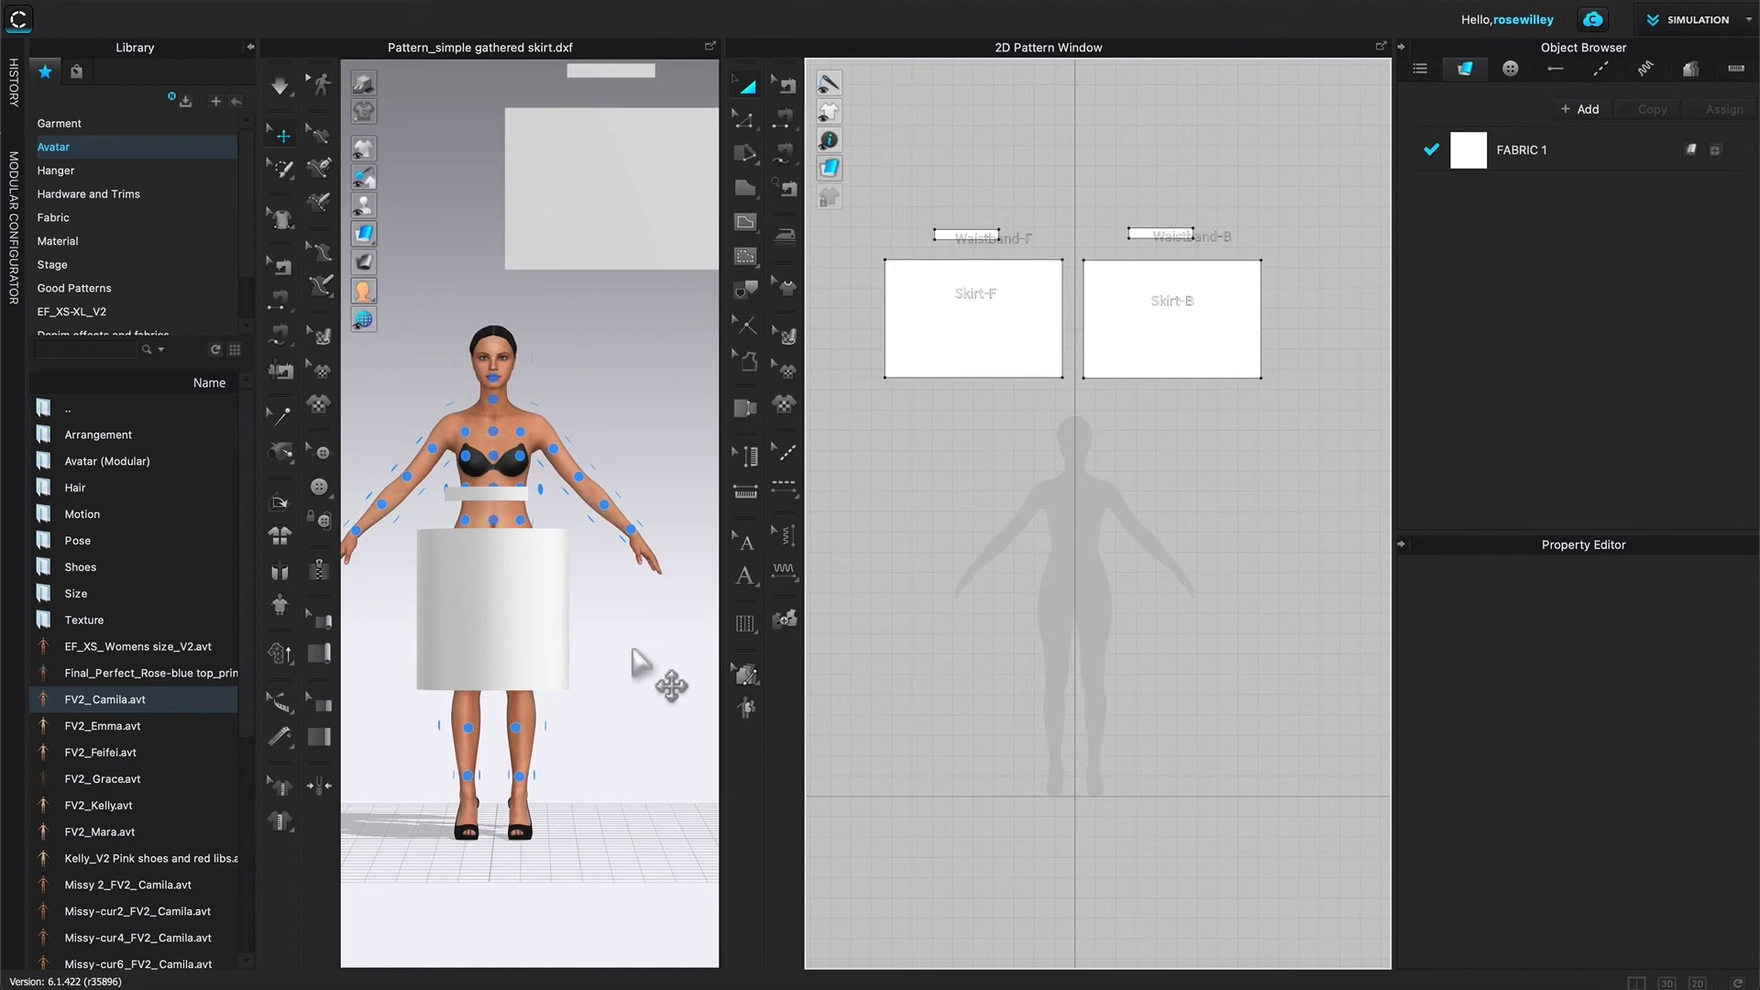
Step: Switch to the avatar's Back view, zoom in, and select Skirt-B and Waistband-B
right_click_drag(634, 651, 628, 663, "ctrl")
right_click(588, 683)
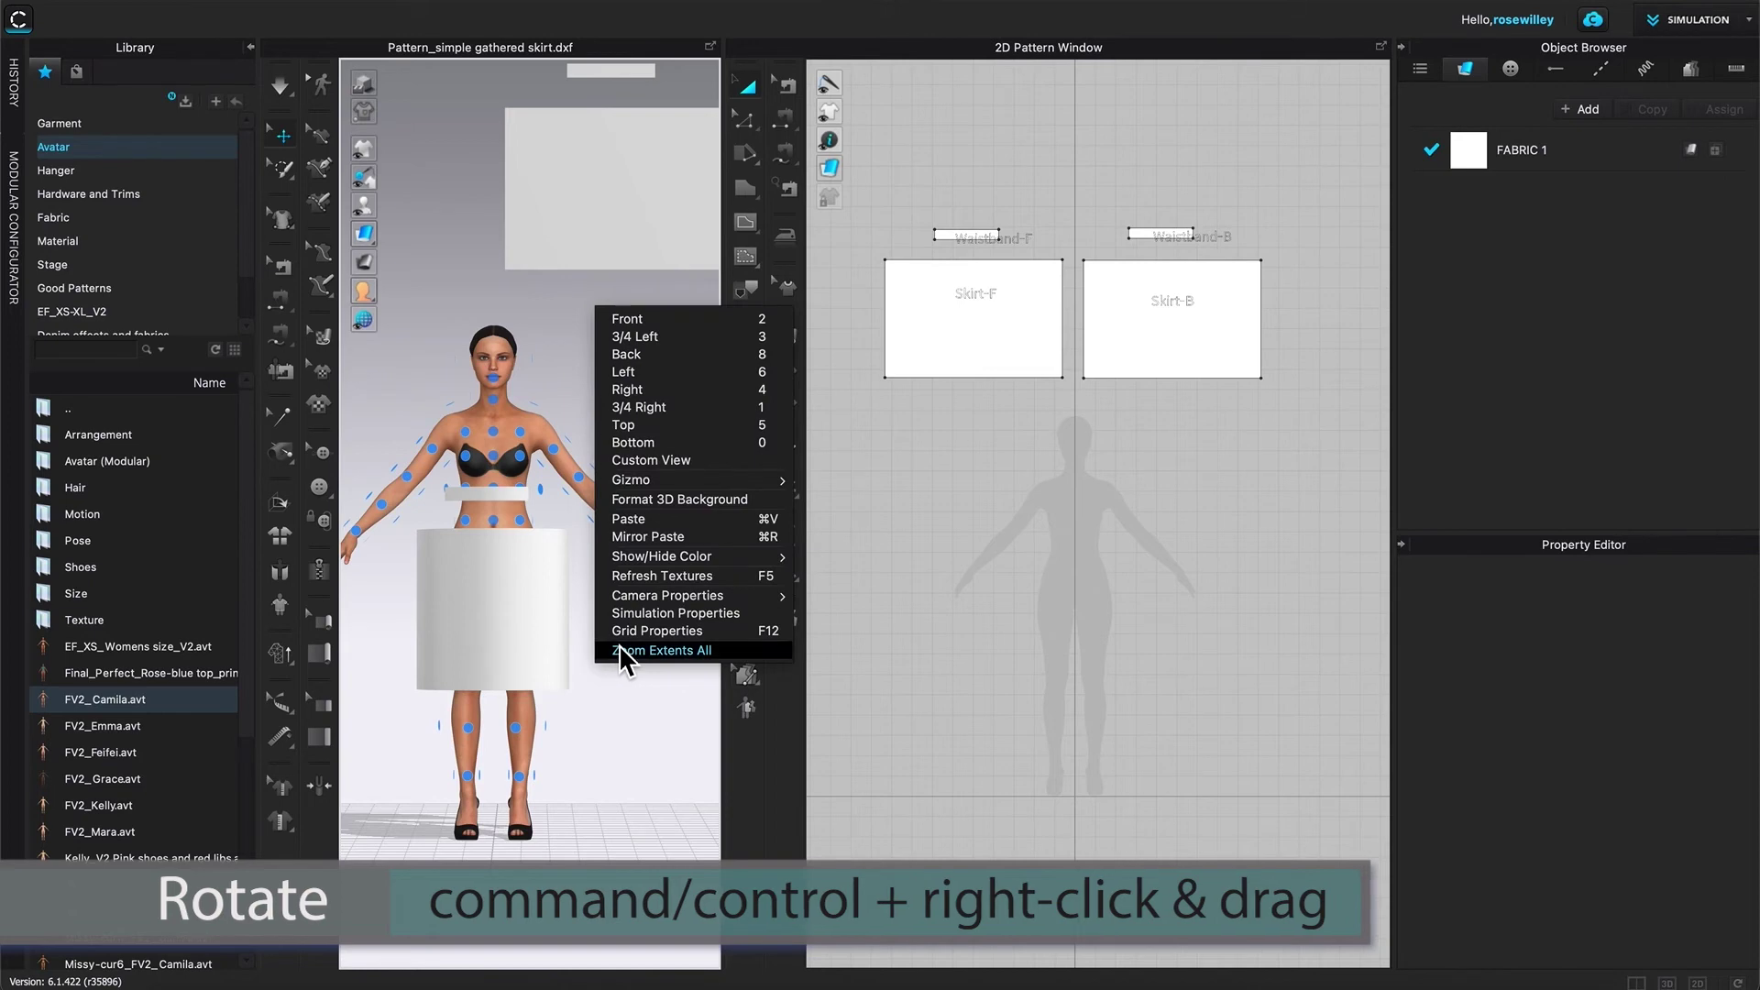
key("Escape")
right_click_drag(622, 707, 401, 715, "ctrl")
key("8")
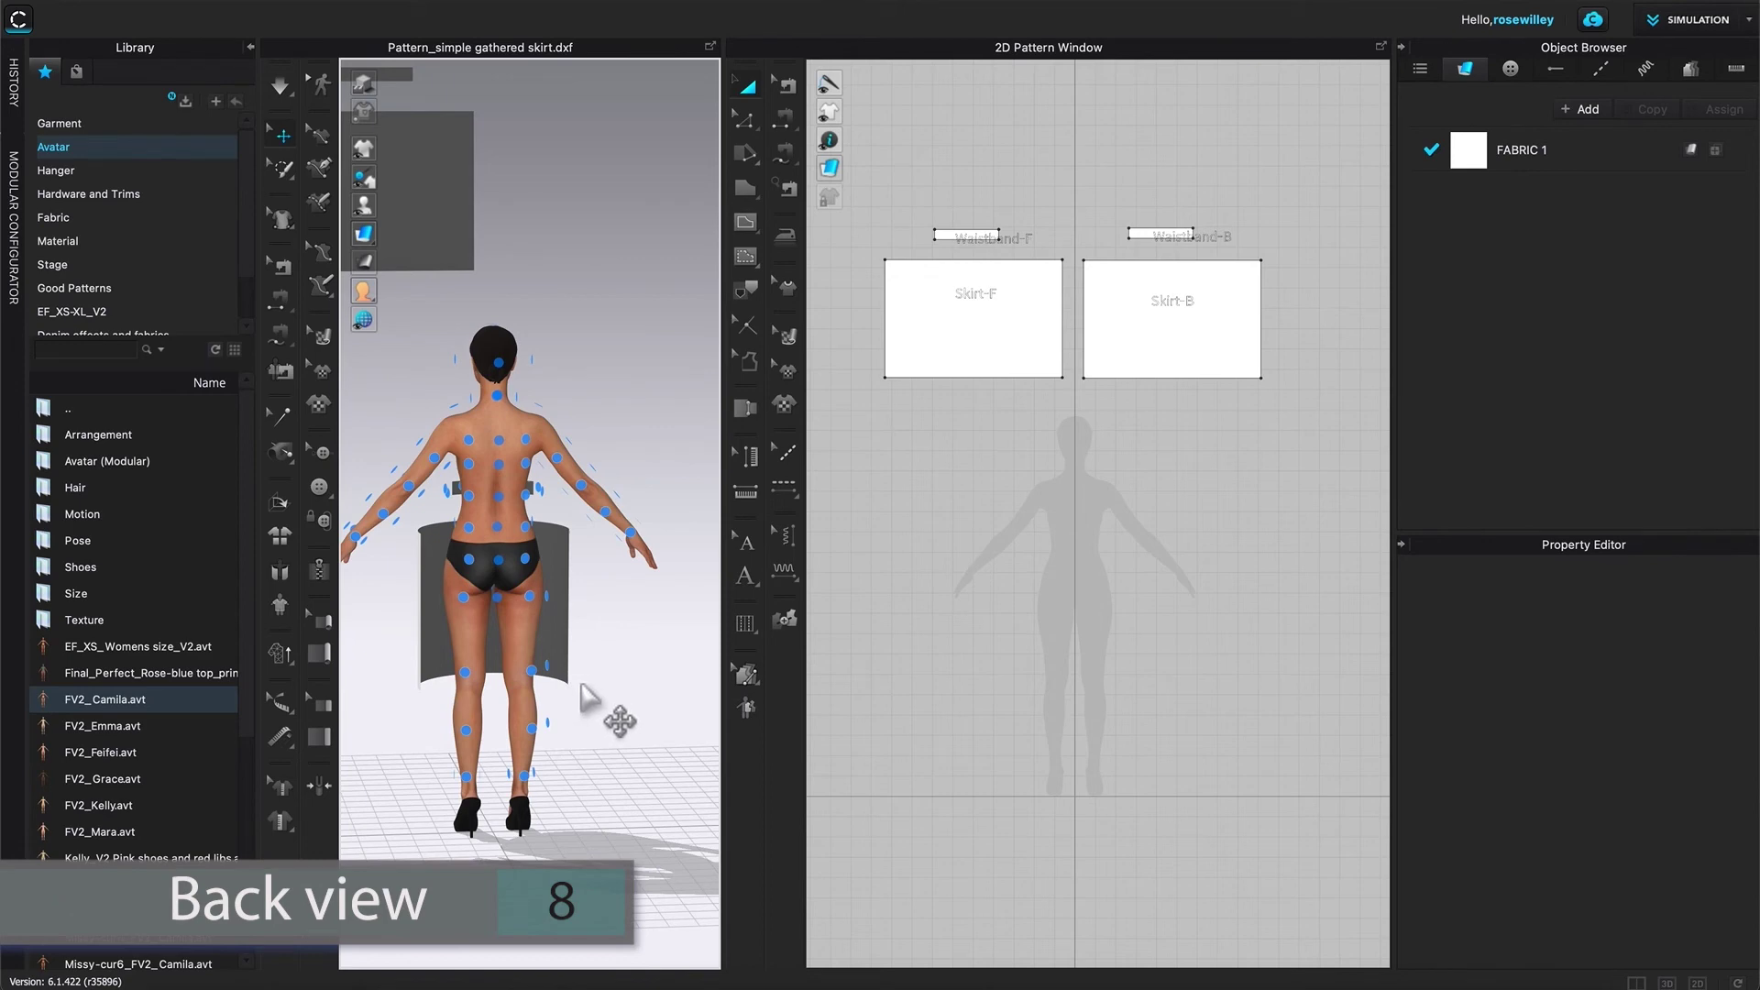
scroll(587, 692, "up", 3)
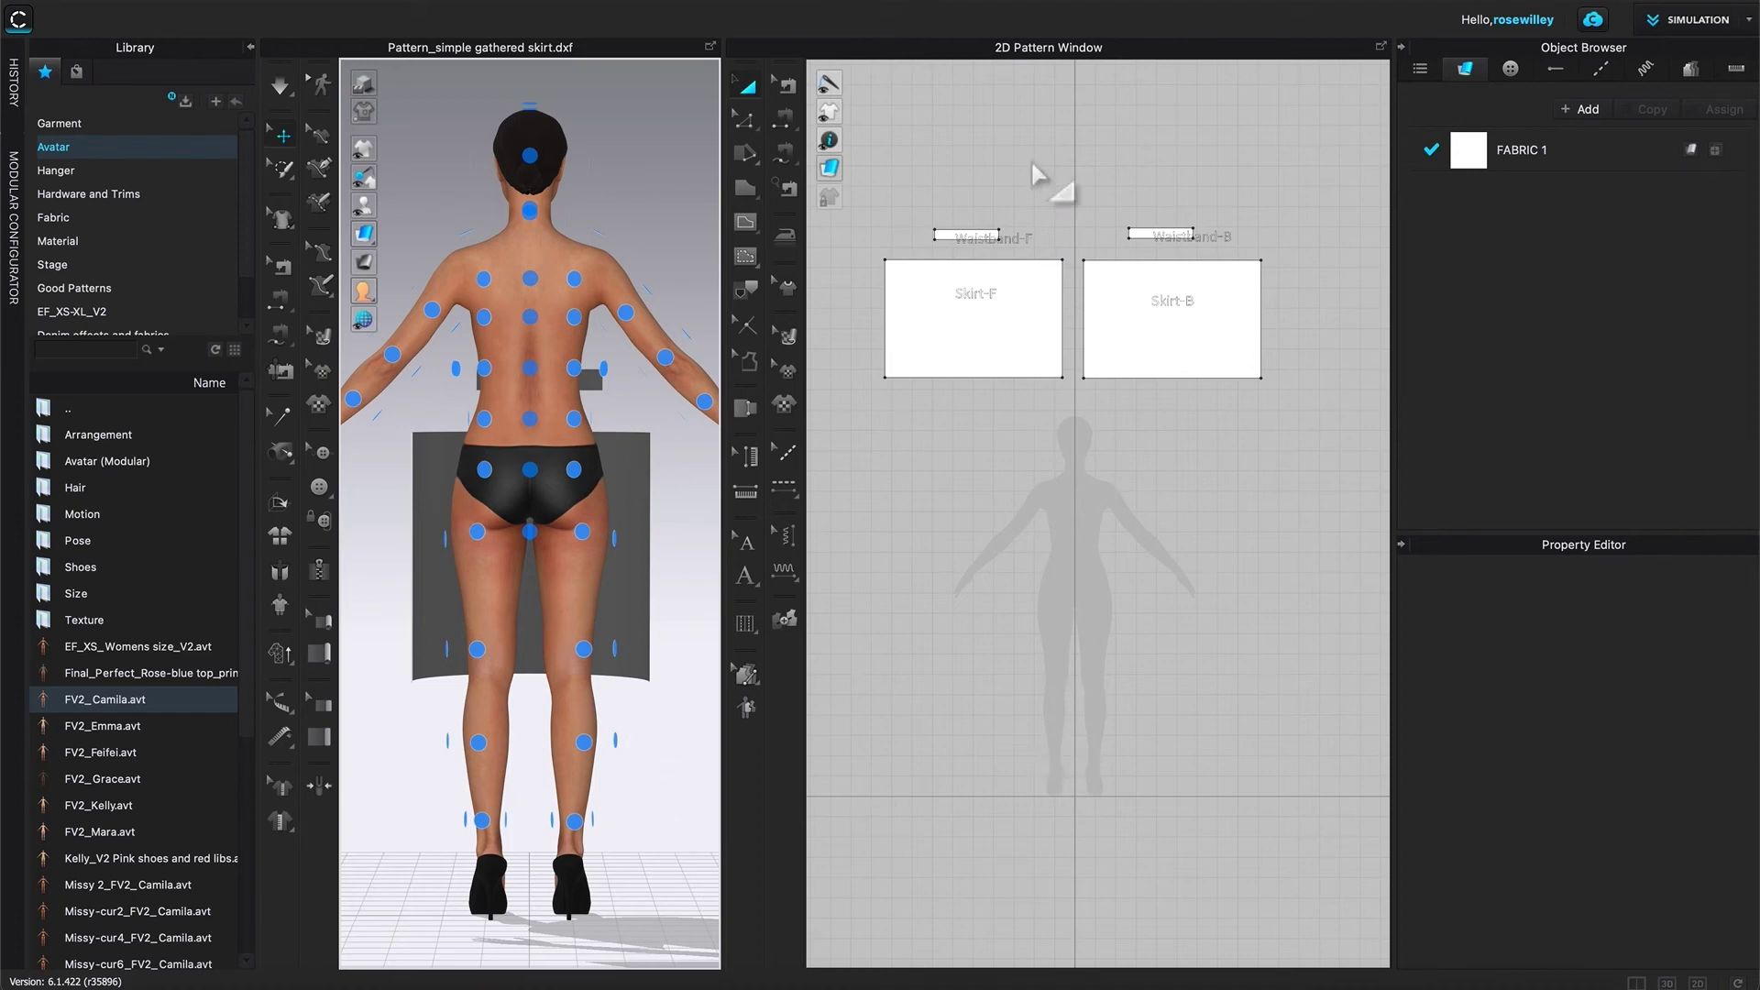
left_click_drag(1078, 129, 1332, 472)
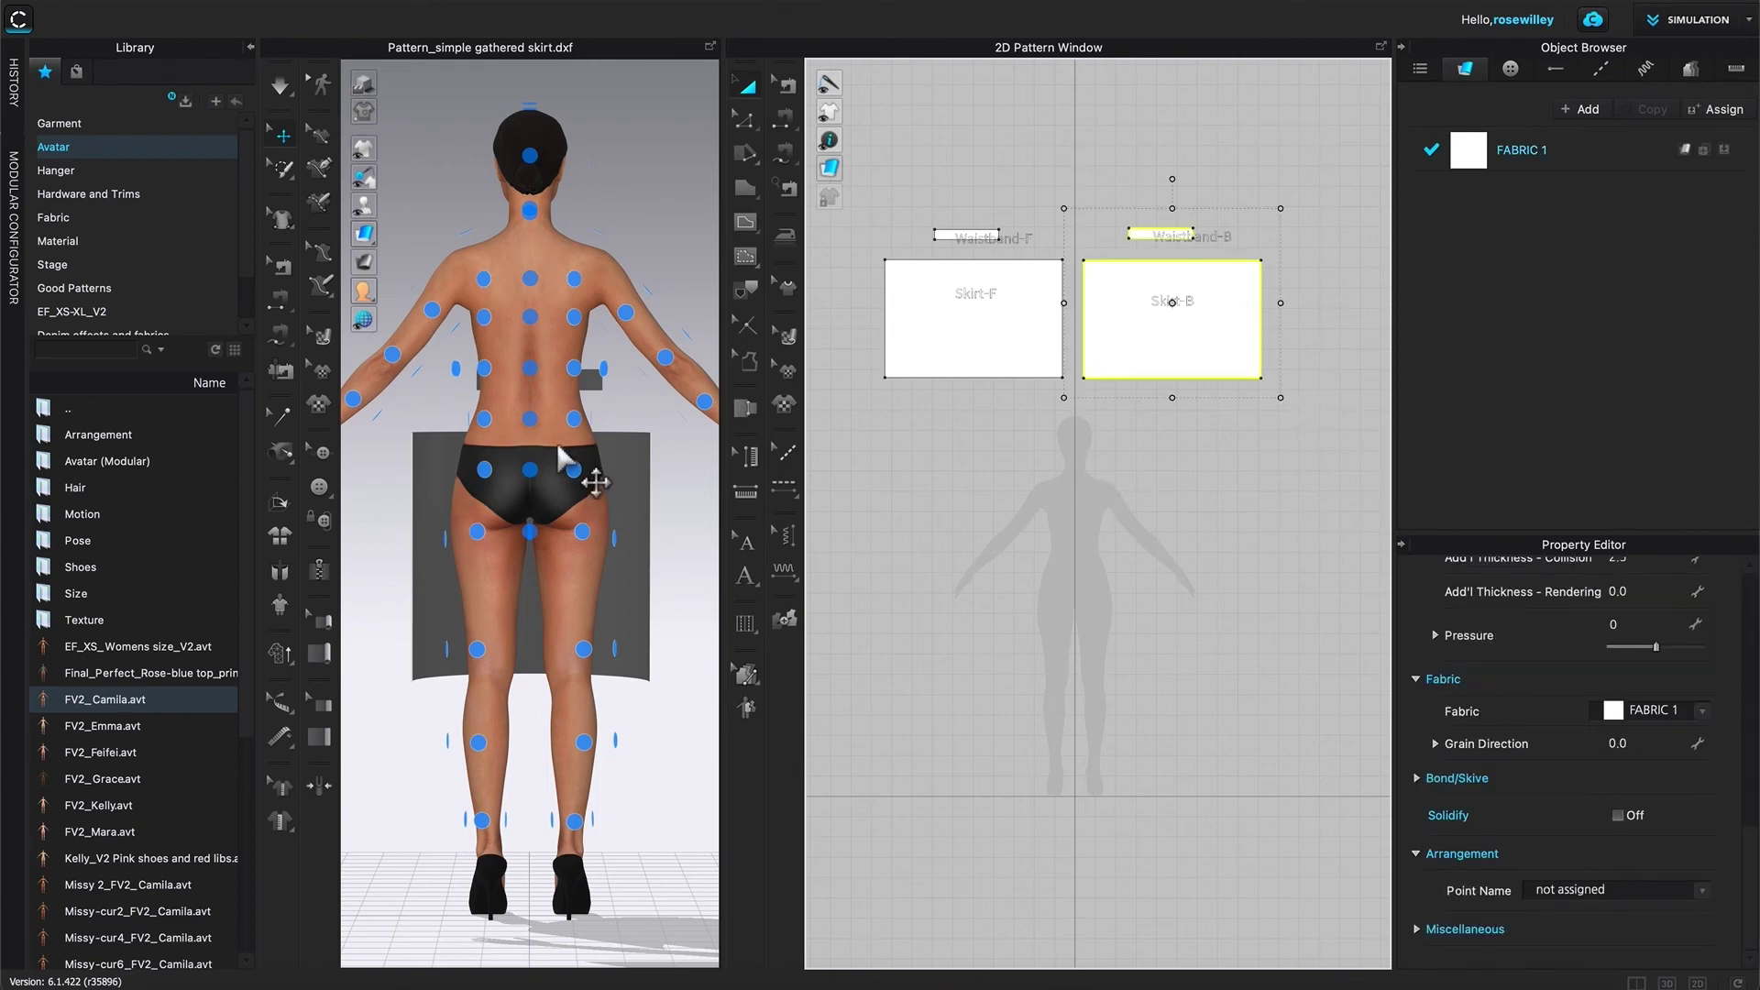
Step: Arrange Skirt-B and Waistband-B on the Body_Back_Center_5 point with arrangement offset 96
left_click_drag(550, 503, 532, 472)
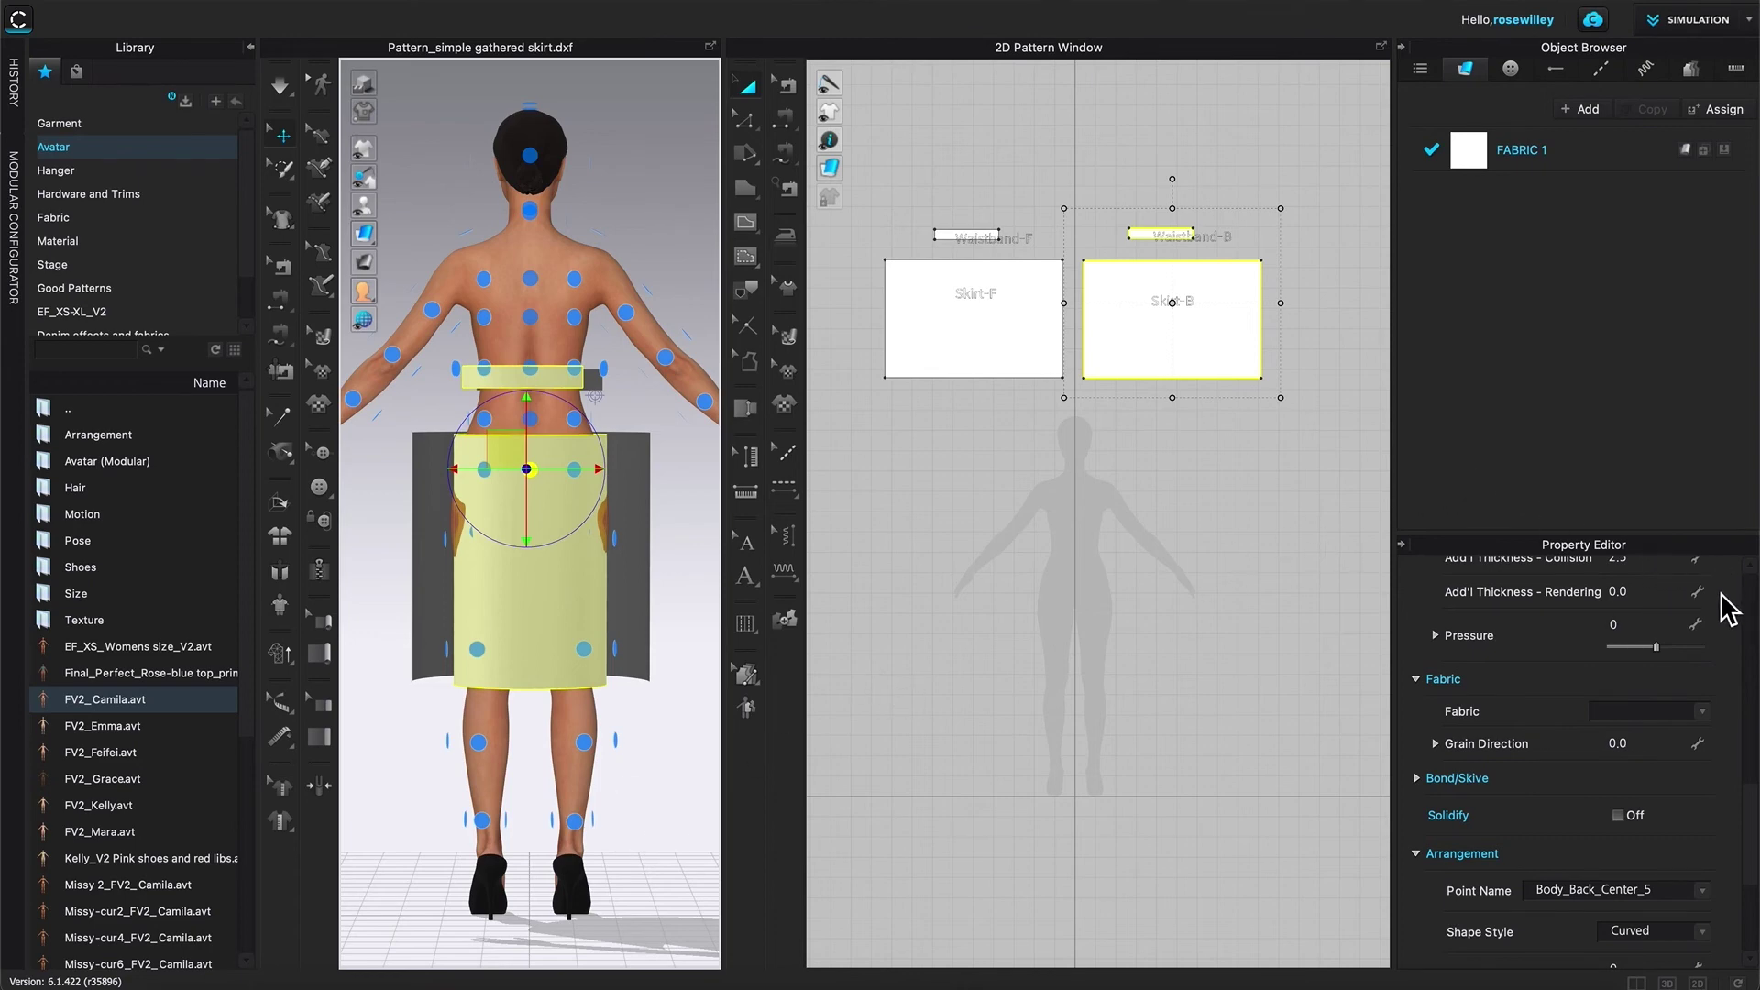
left_click_drag(1753, 848, 1754, 935)
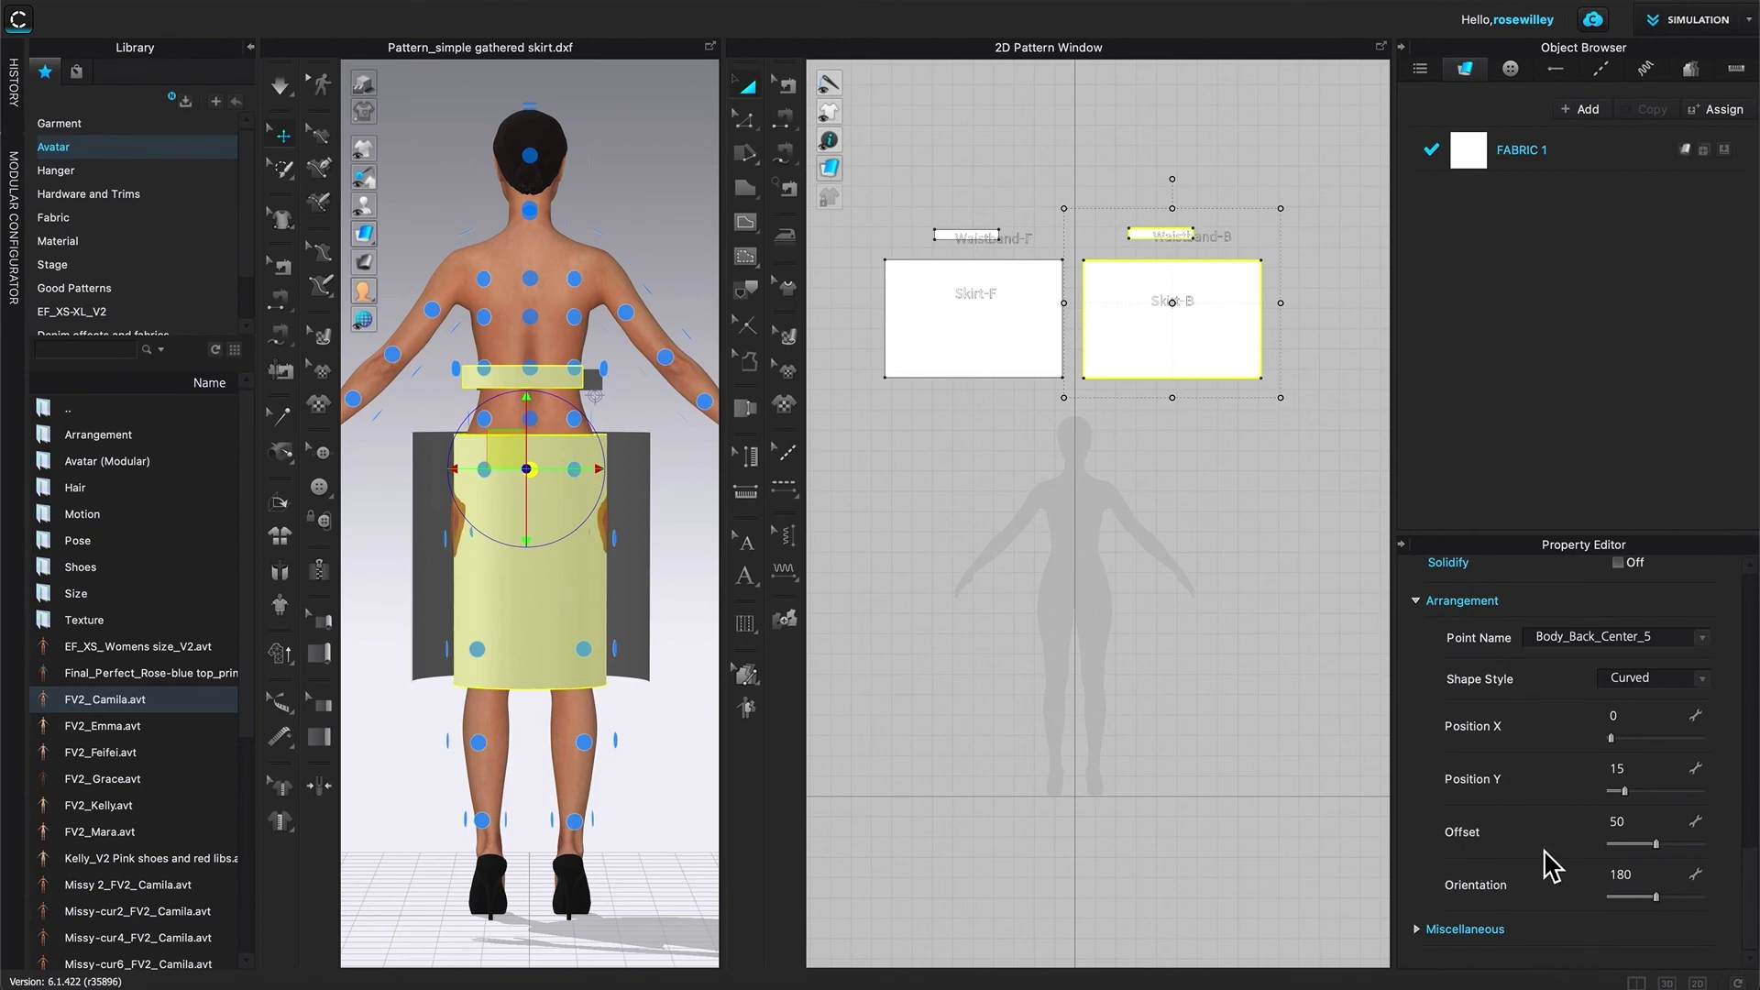
left_click_drag(1662, 851, 1716, 848)
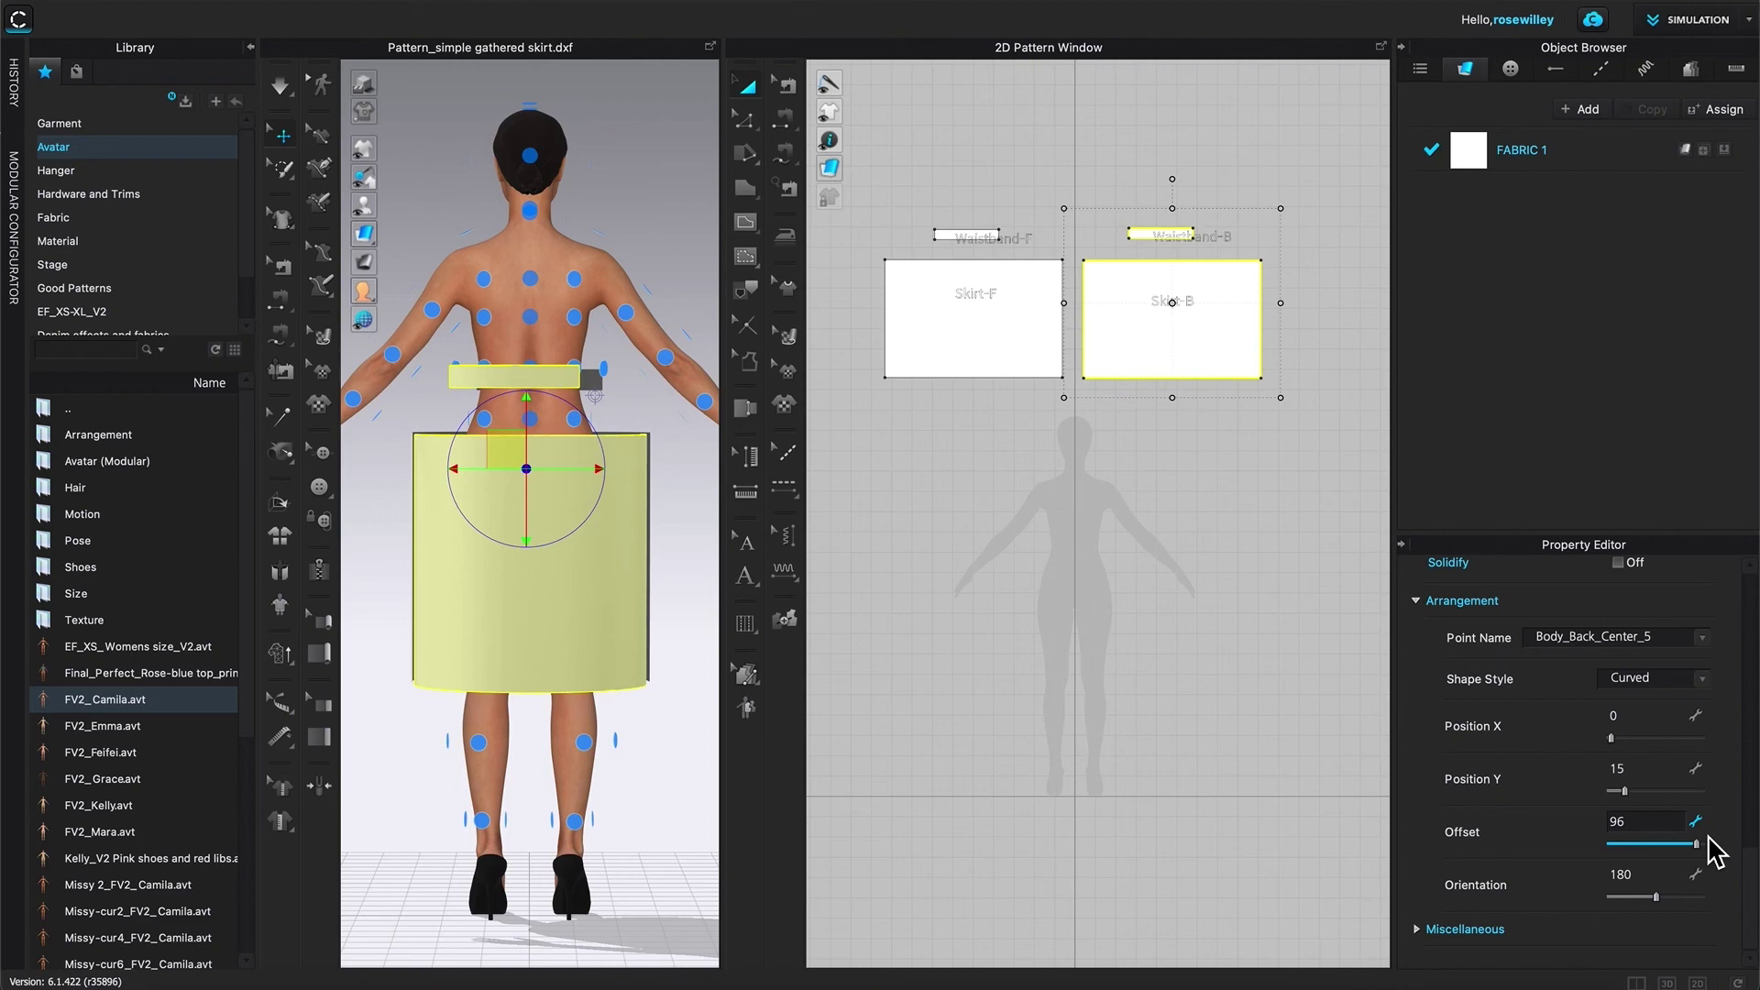
left_click(997, 596)
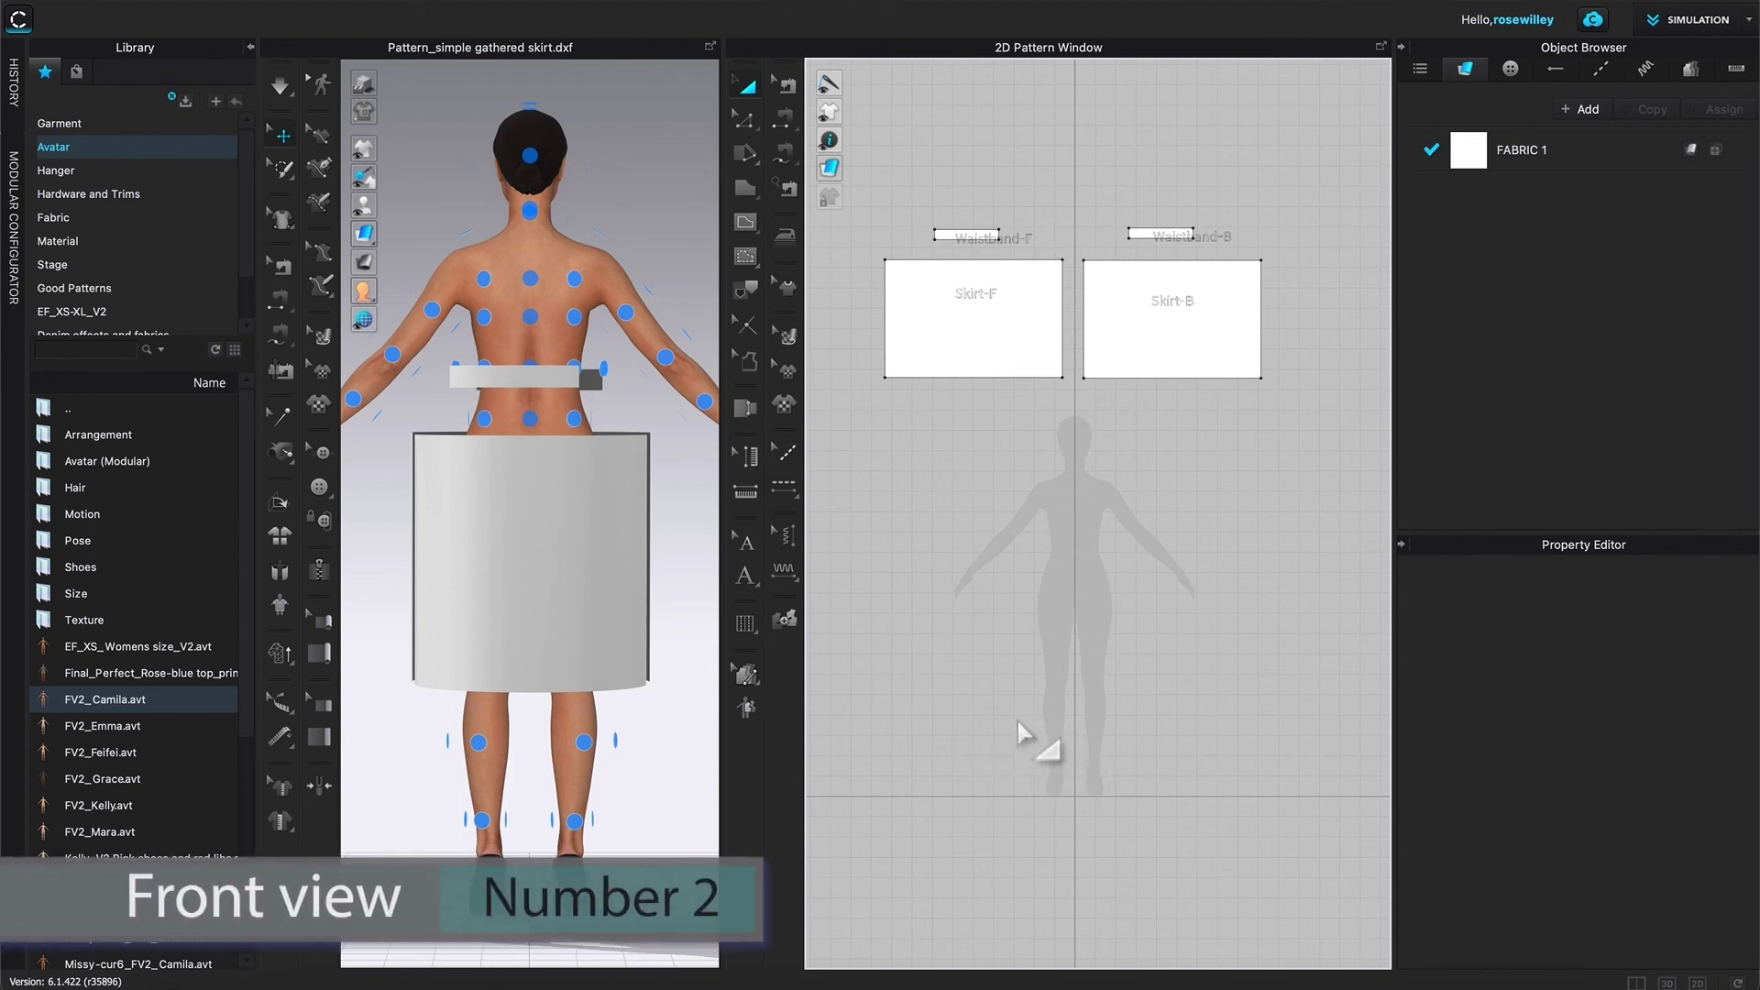
Step: Switch to Front view, hide the arrangement points, and tilt the view down onto the skirt
key("2")
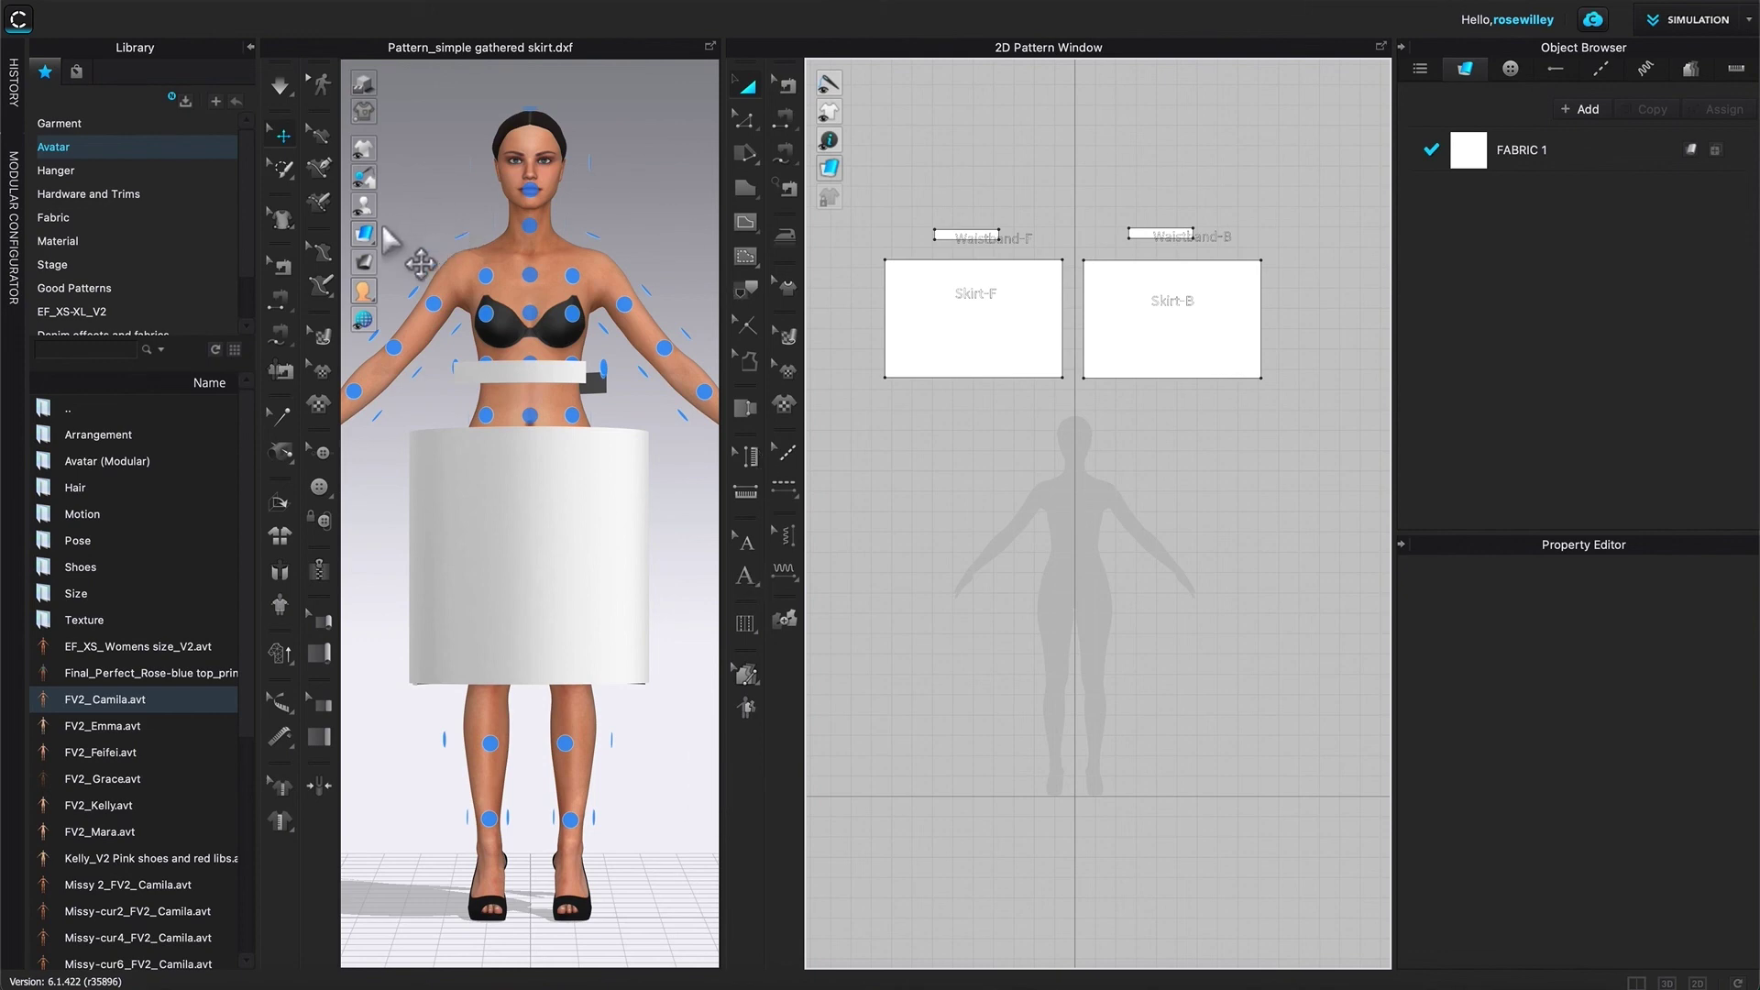
mouse_move(363, 213)
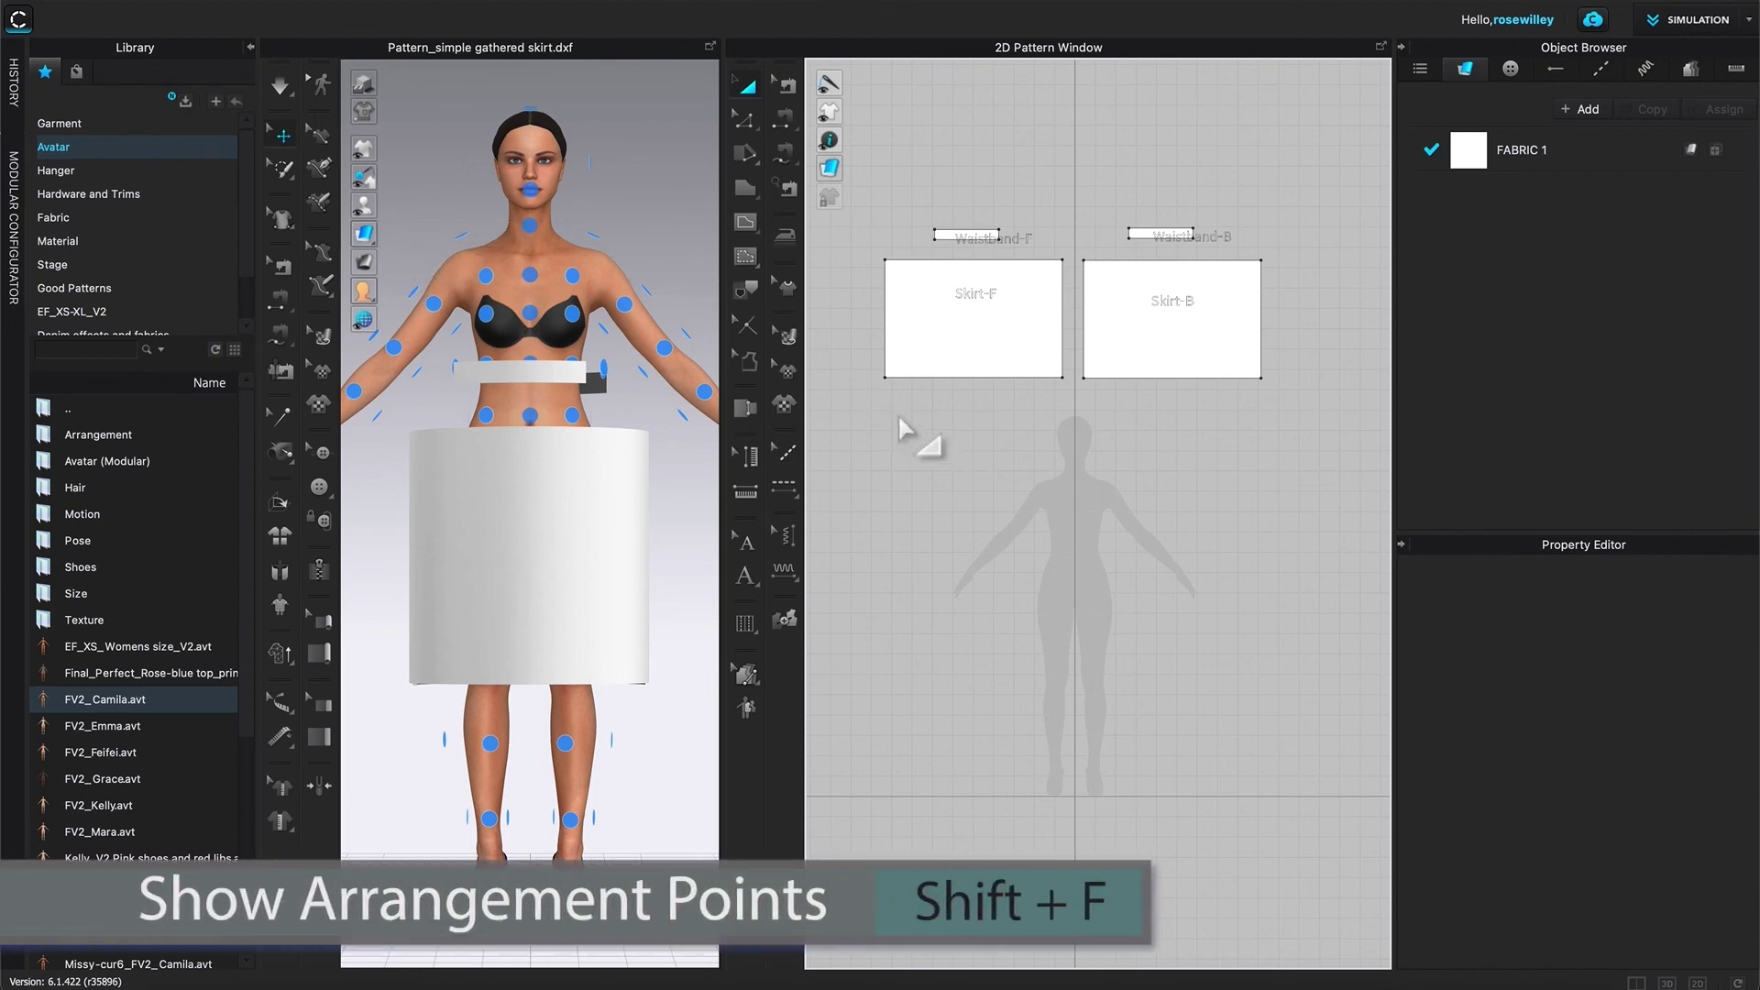
key("shift+f")
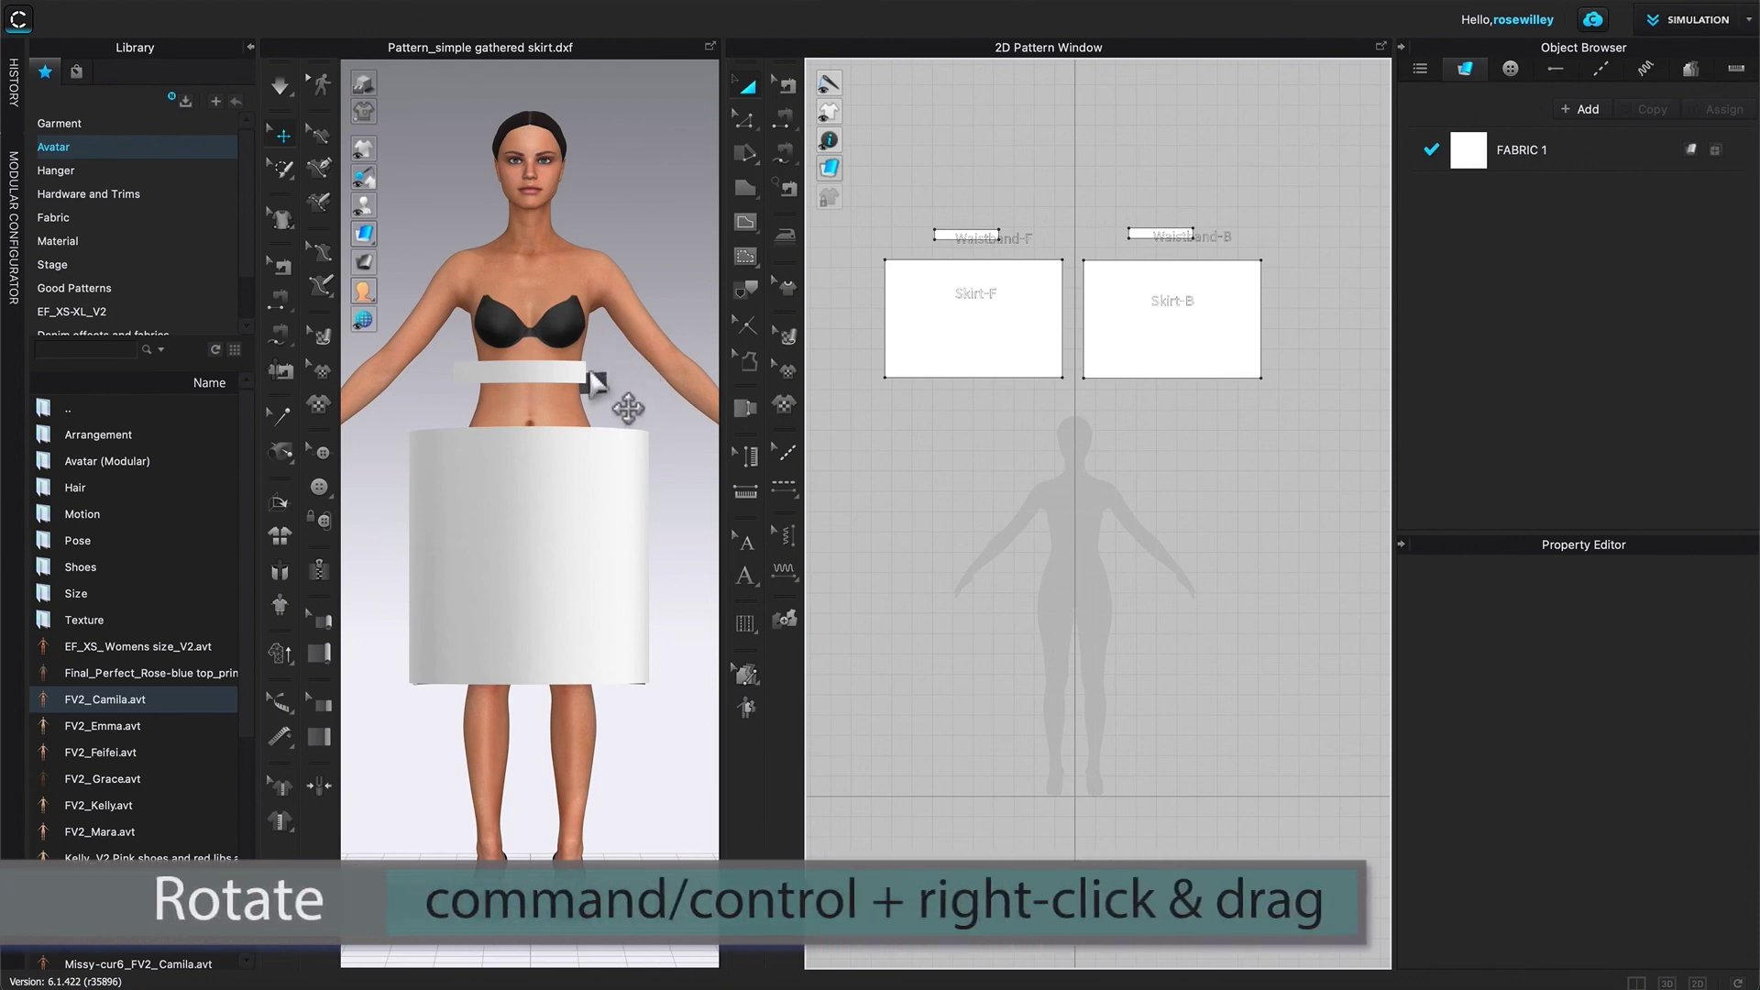
mouse_move(608, 381)
right_mouse_down("ctrl")
mouse_move(614, 404)
mouse_move(503, 426)
mouse_move(563, 417)
mouse_move(583, 478)
mouse_move(601, 412)
right_mouse_up("ctrl")
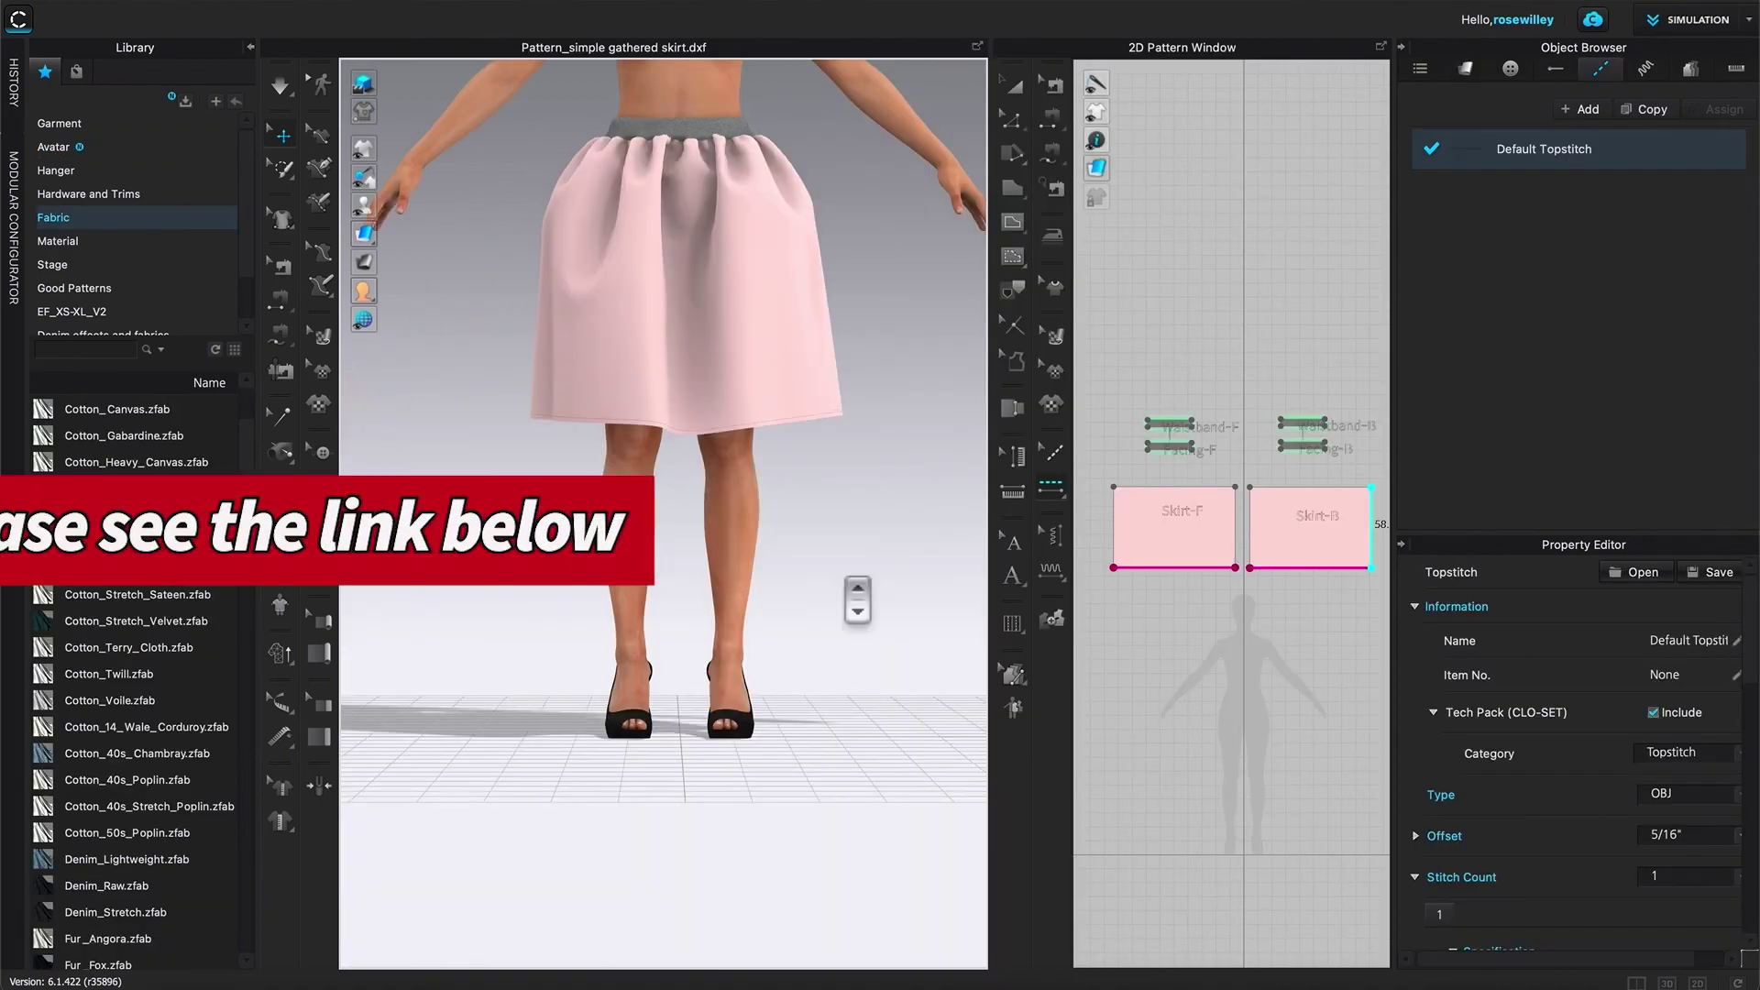
right_click_drag(800, 790, 636, 775, "ctrl")
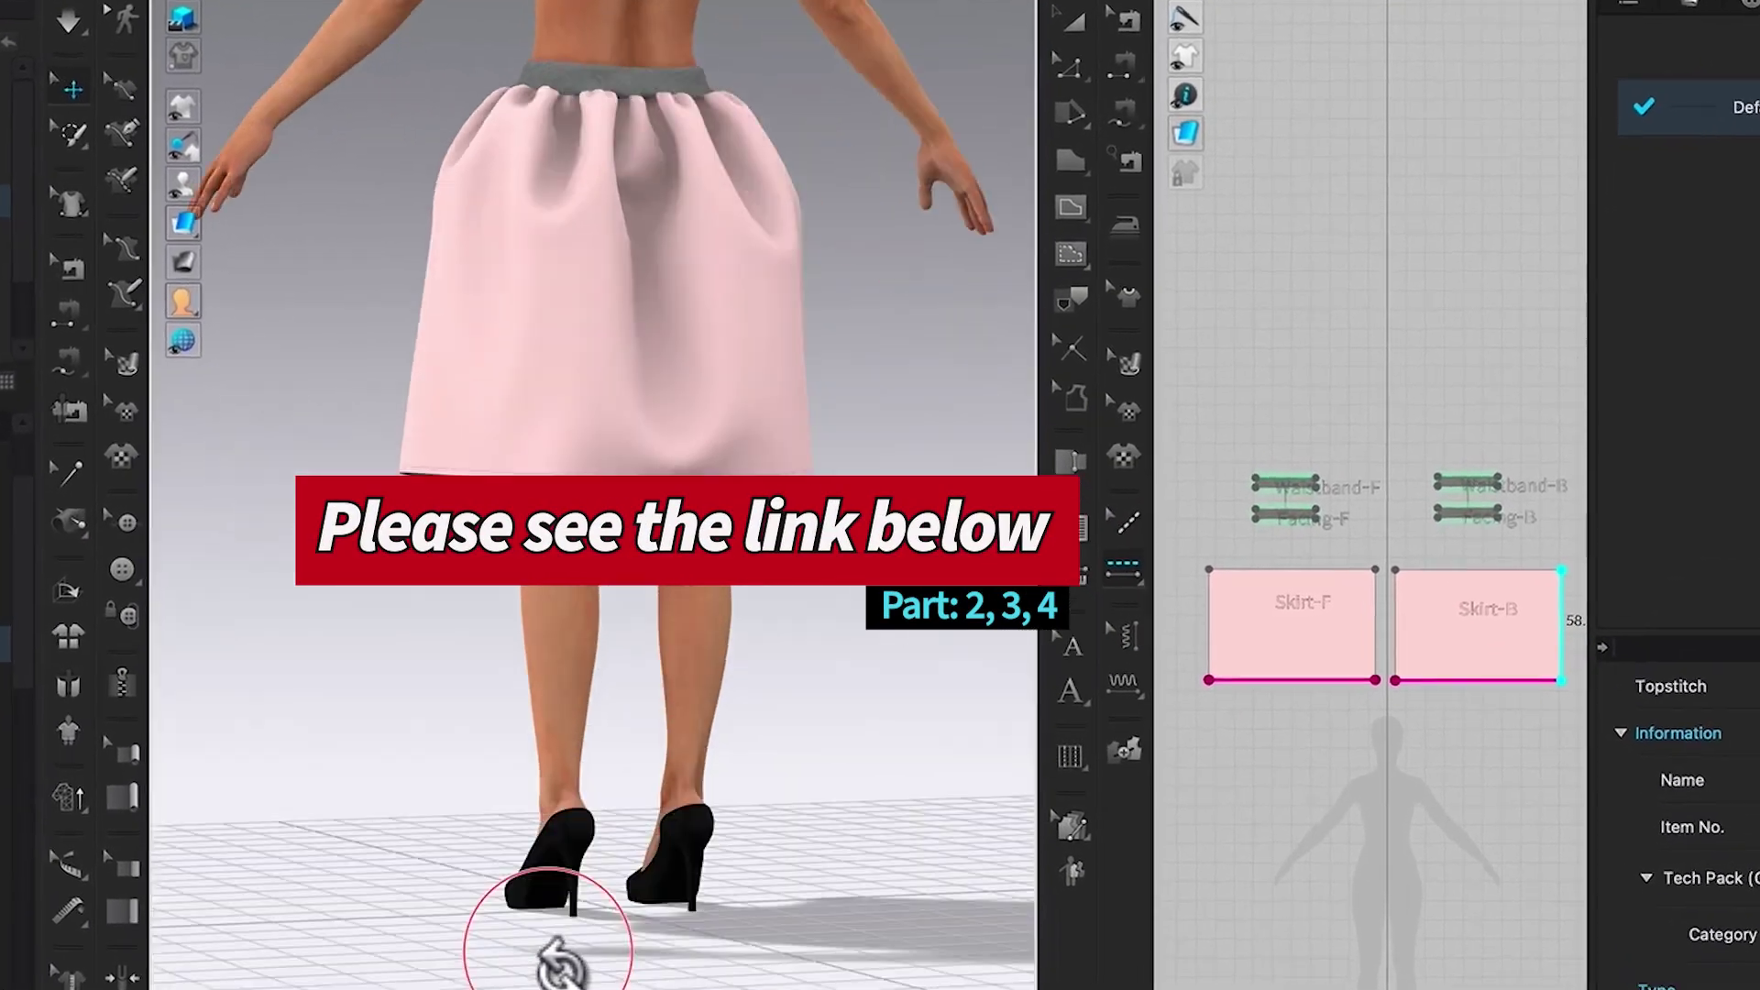
right_click_drag(561, 962, 674, 967, "ctrl")
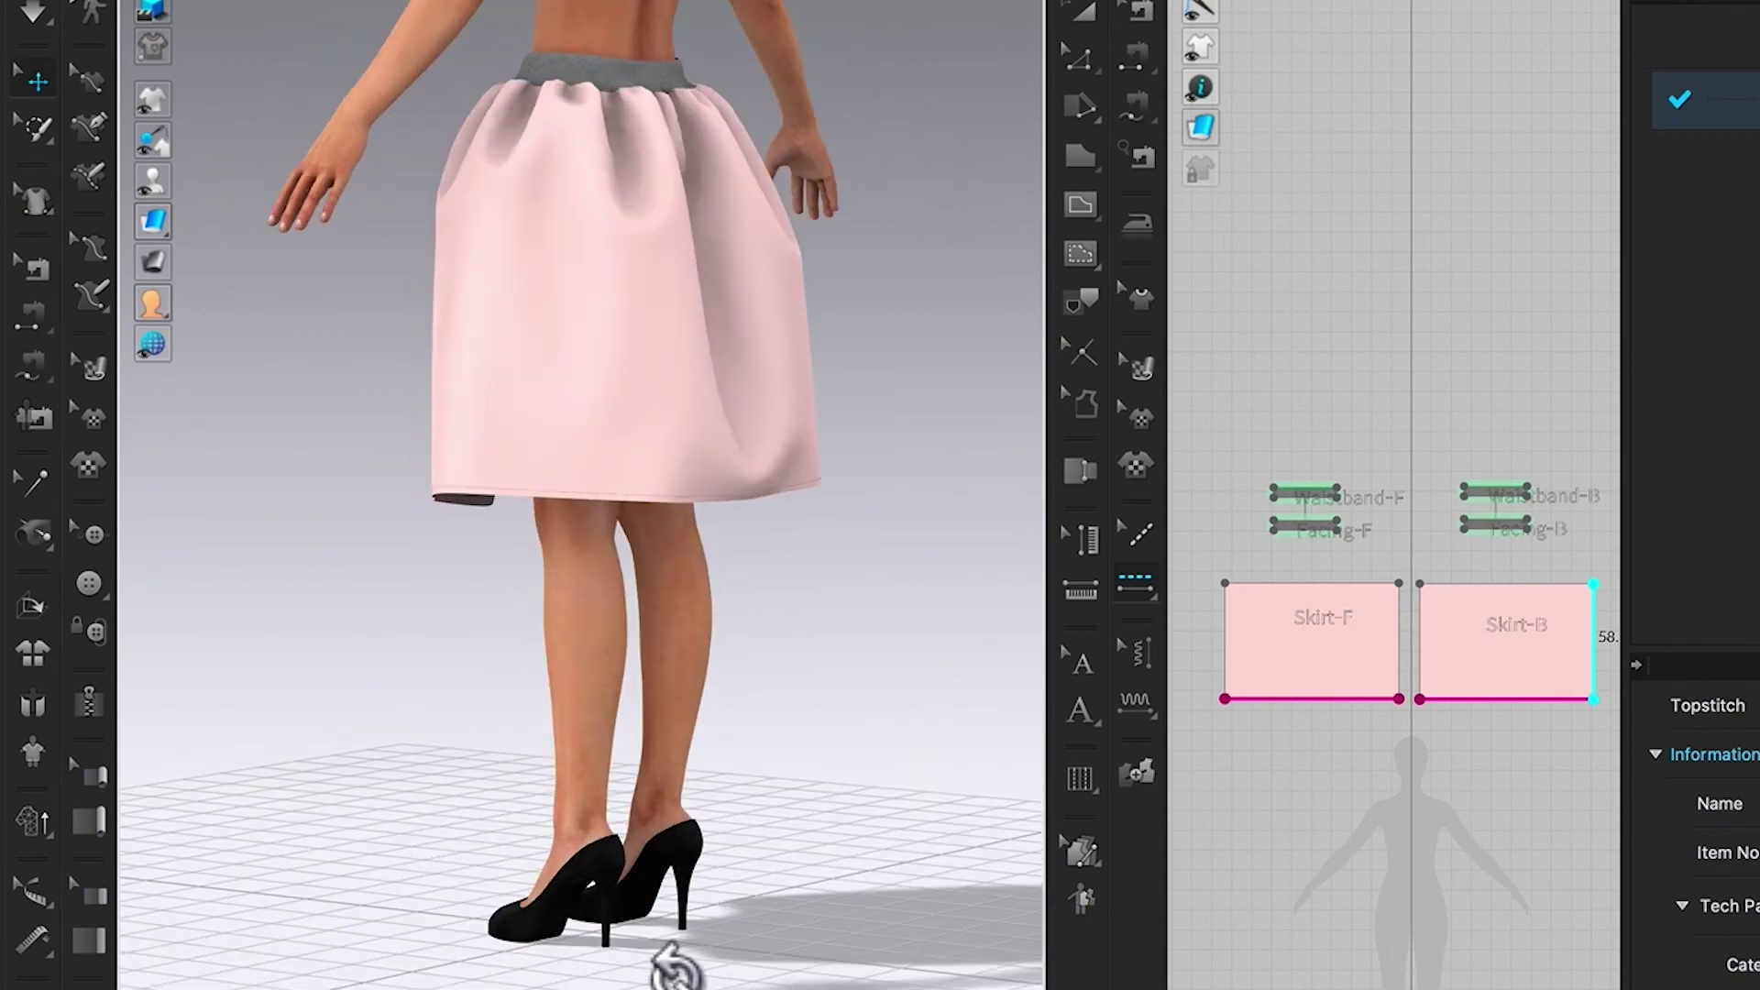
right_click_drag(541, 972, 768, 984, "ctrl")
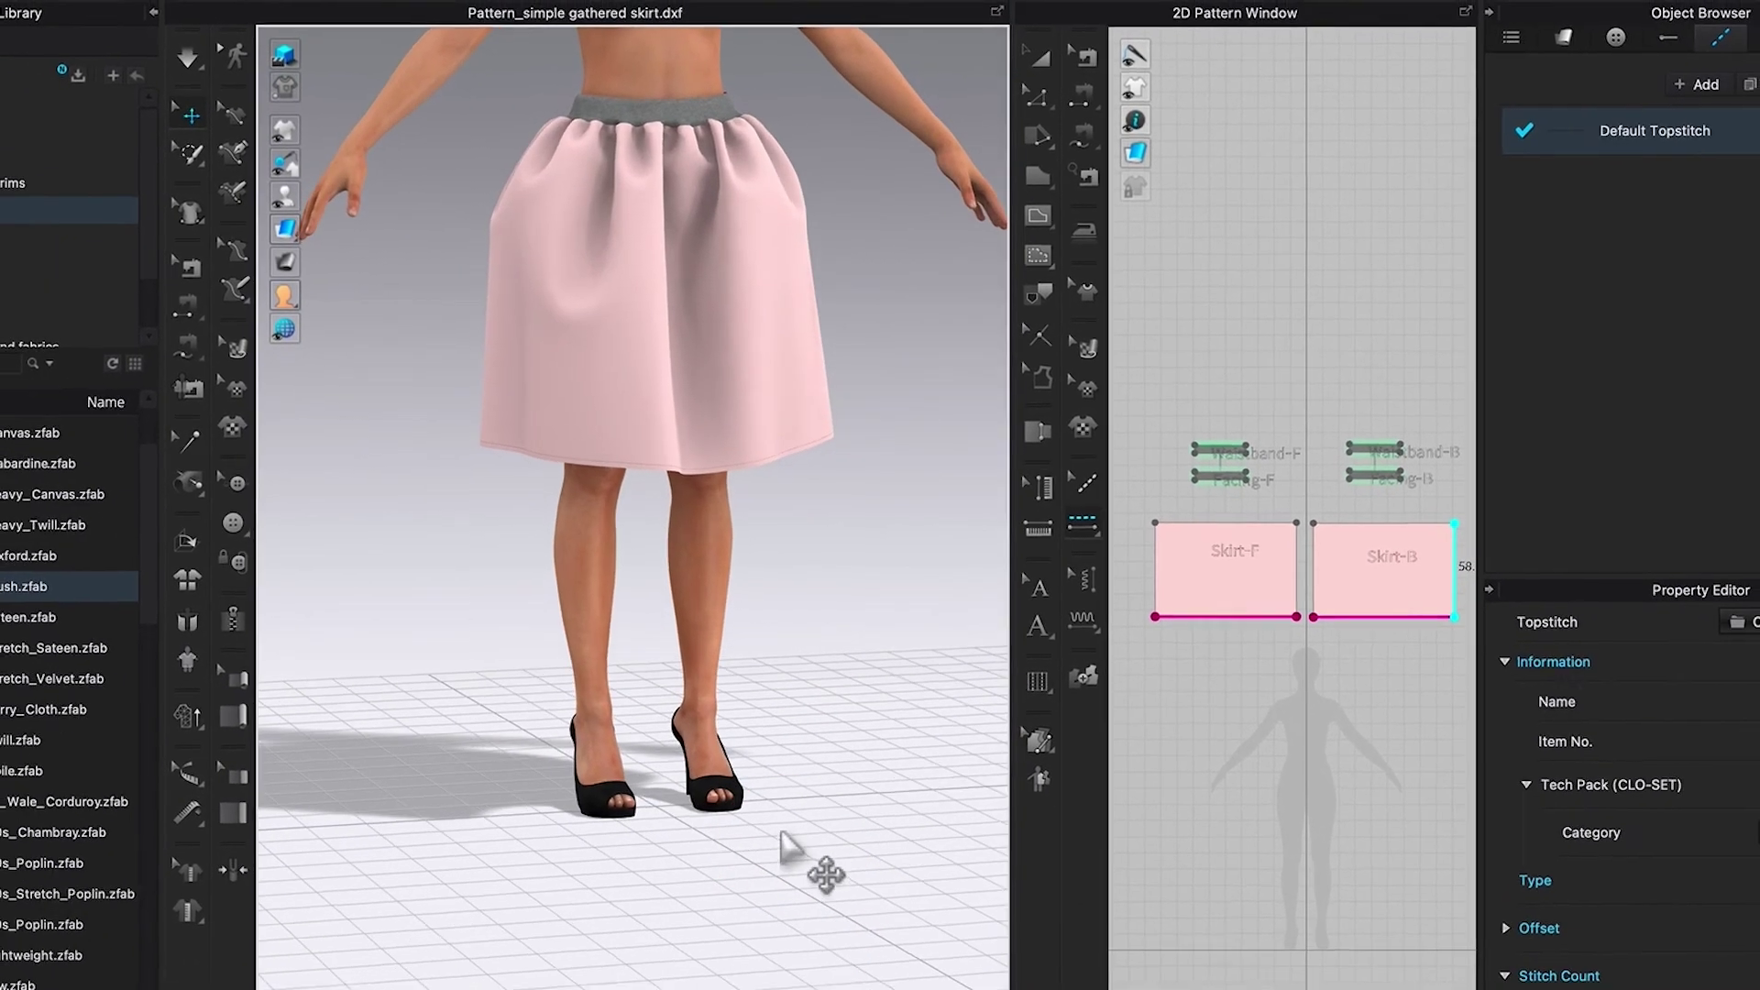